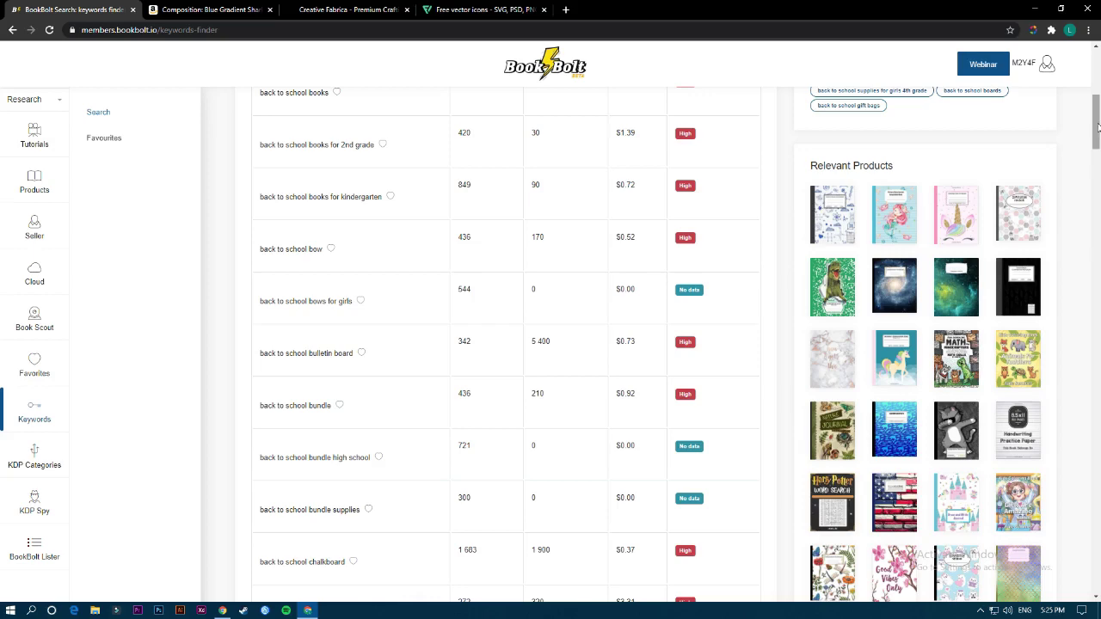
Step: Scroll through the back-to-school keyword results and open the blue shark notebook's Amazon listing
scroll(1097, 127, up, 4)
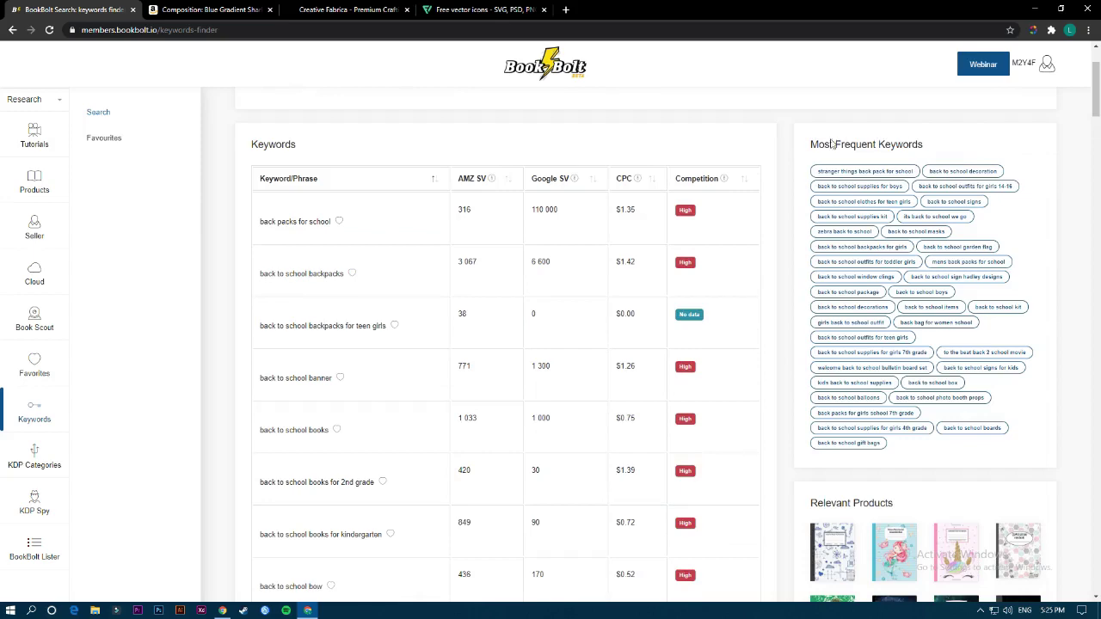
scroll(737, 153, up, 2)
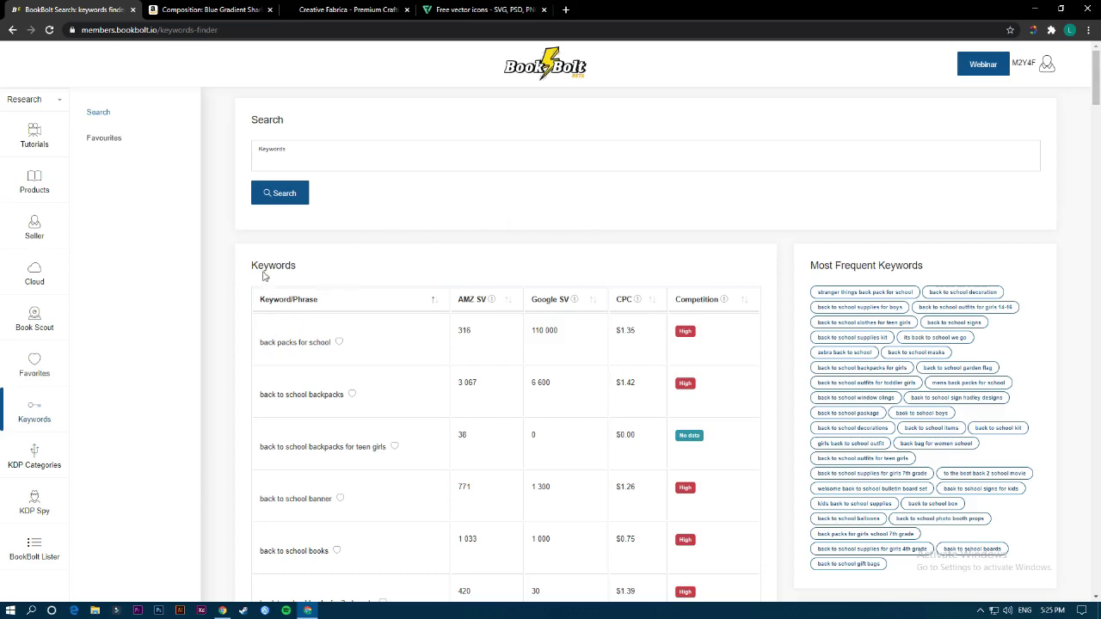
scroll(280, 236, down, 5)
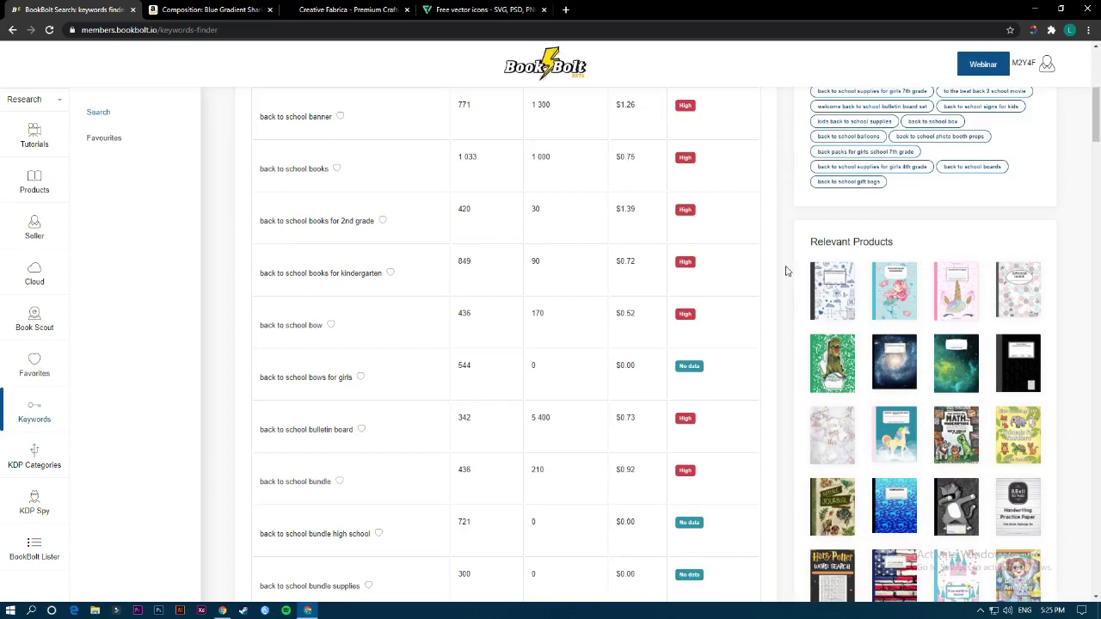
scroll(754, 234, down, 2)
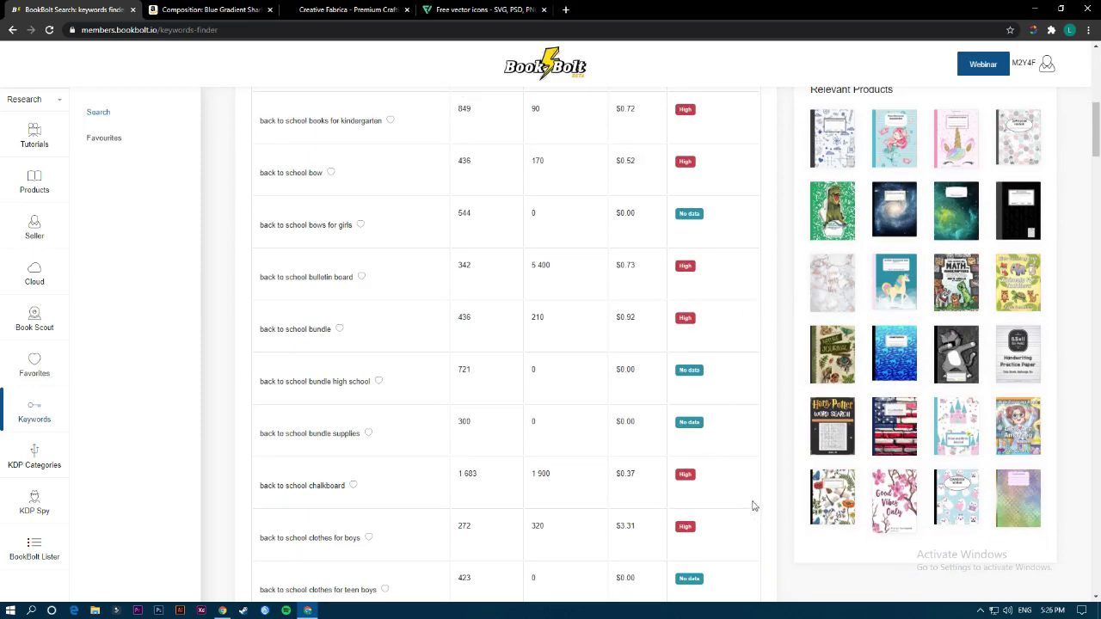
click(893, 367)
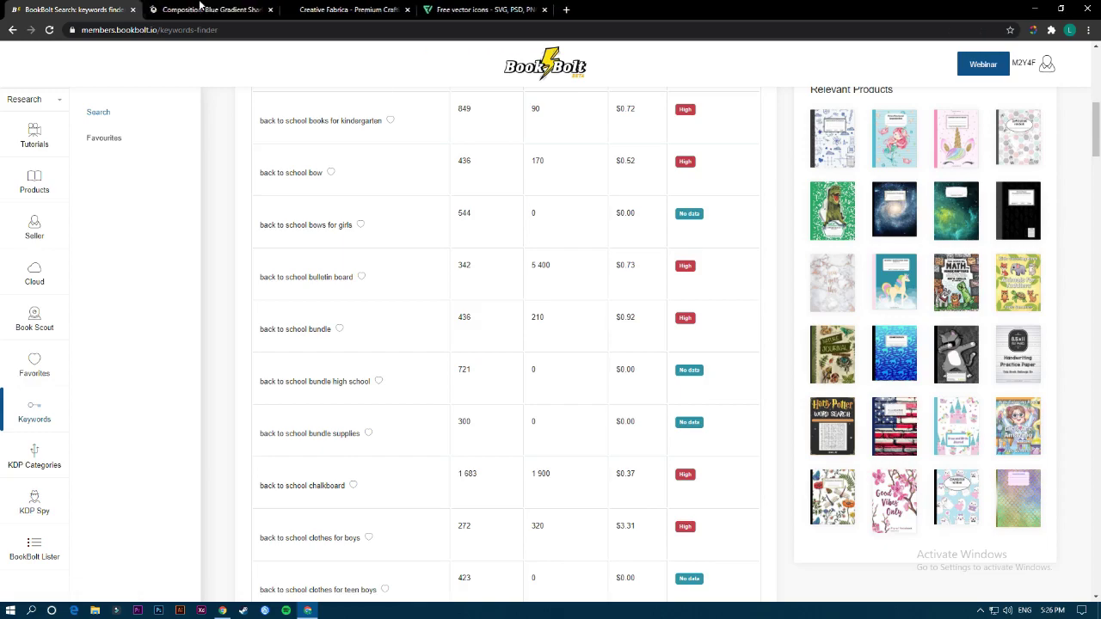
Step: Check the shark notebook's BSR and keywords on Amazon, then return to the Book Bolt results
click(200, 7)
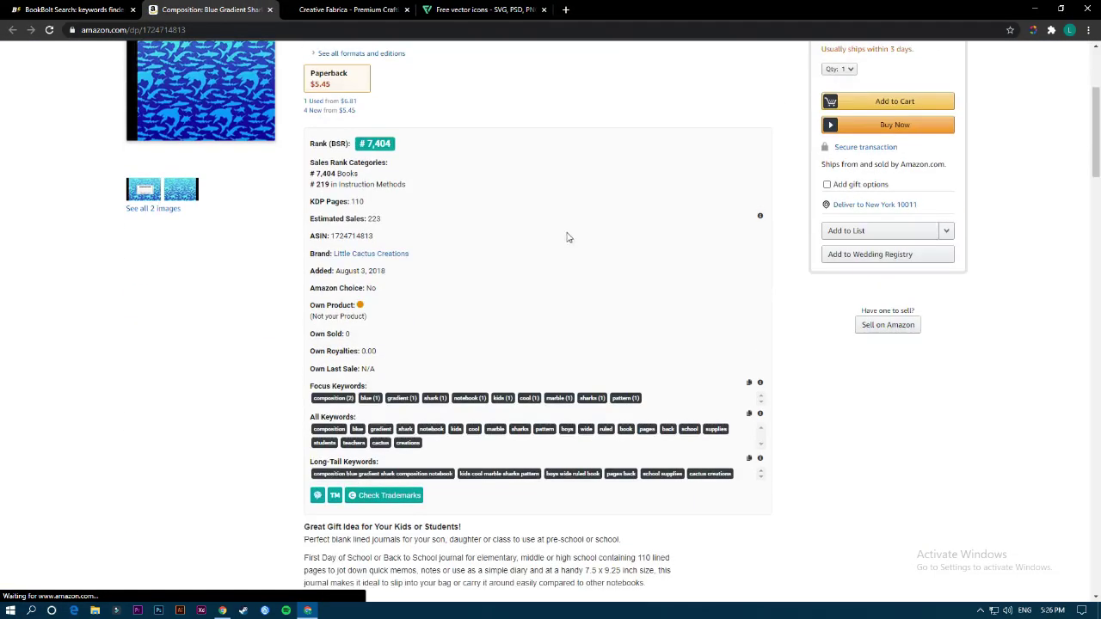
click(95, 9)
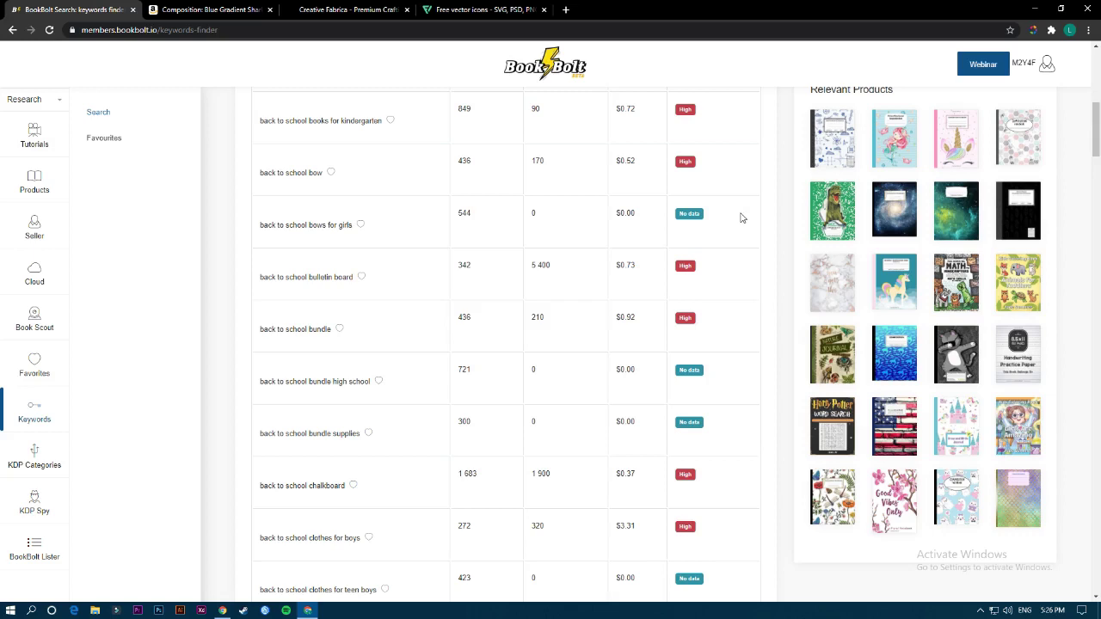
Step: Launch Book Bolt Designer from the account menu's list of tools
scroll(742, 218, up, 10)
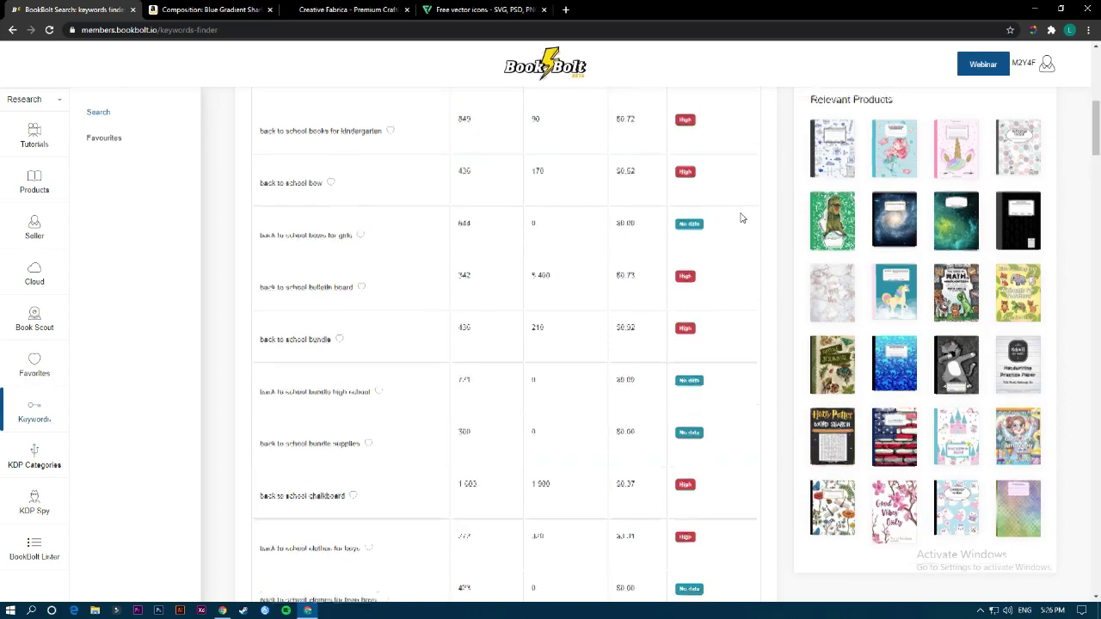
click(1026, 70)
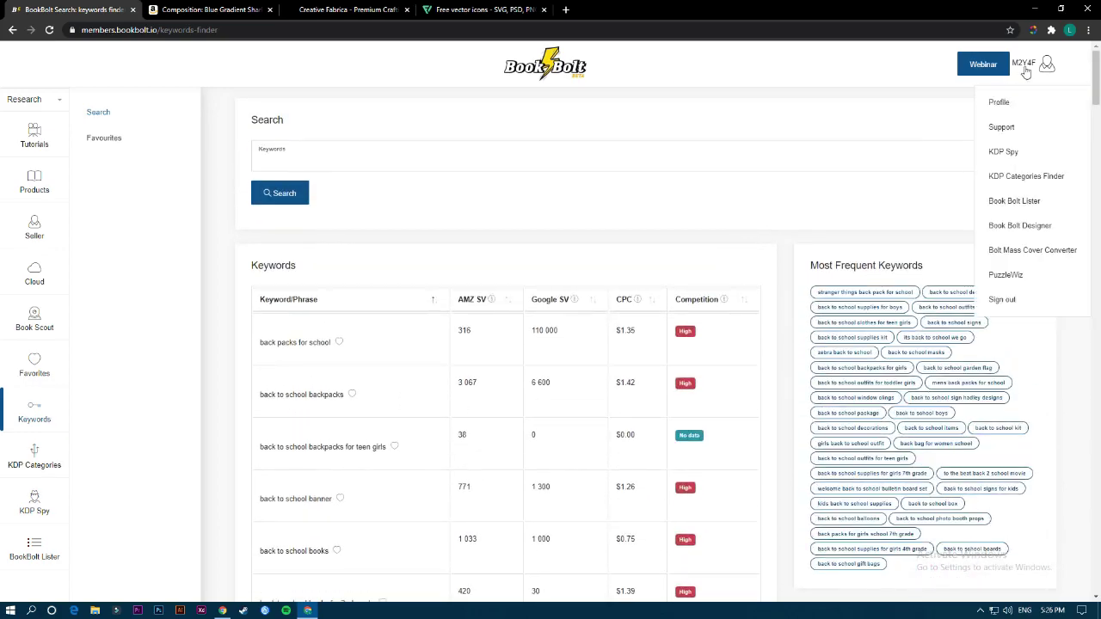
click(1020, 226)
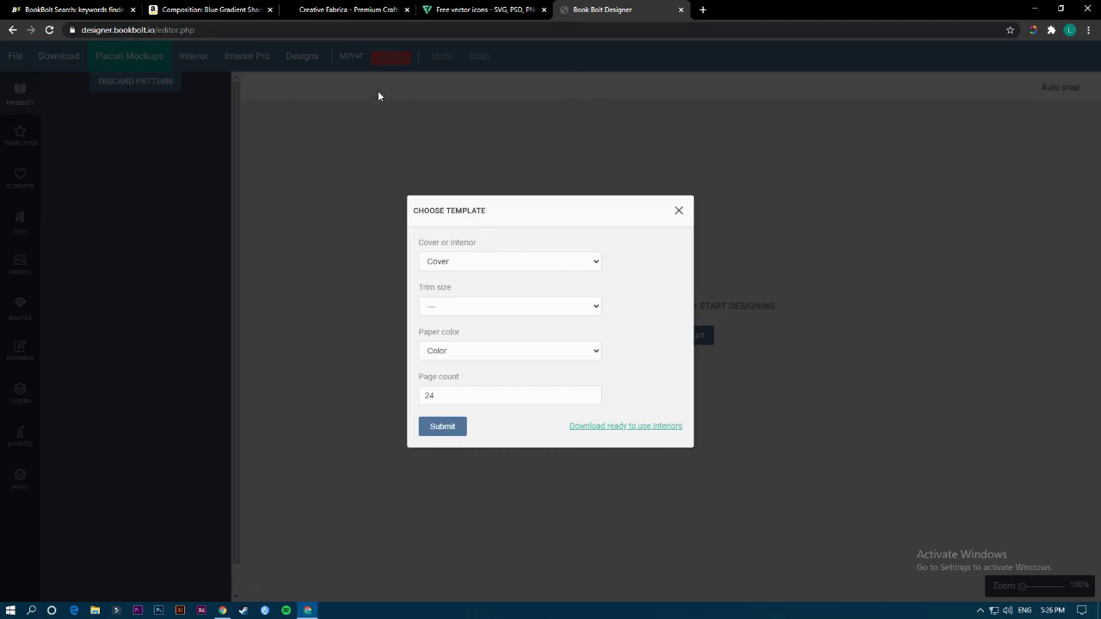
Step: Open Creative Fabrica's Freebies page and browse its 449 free crafts results
click(350, 6)
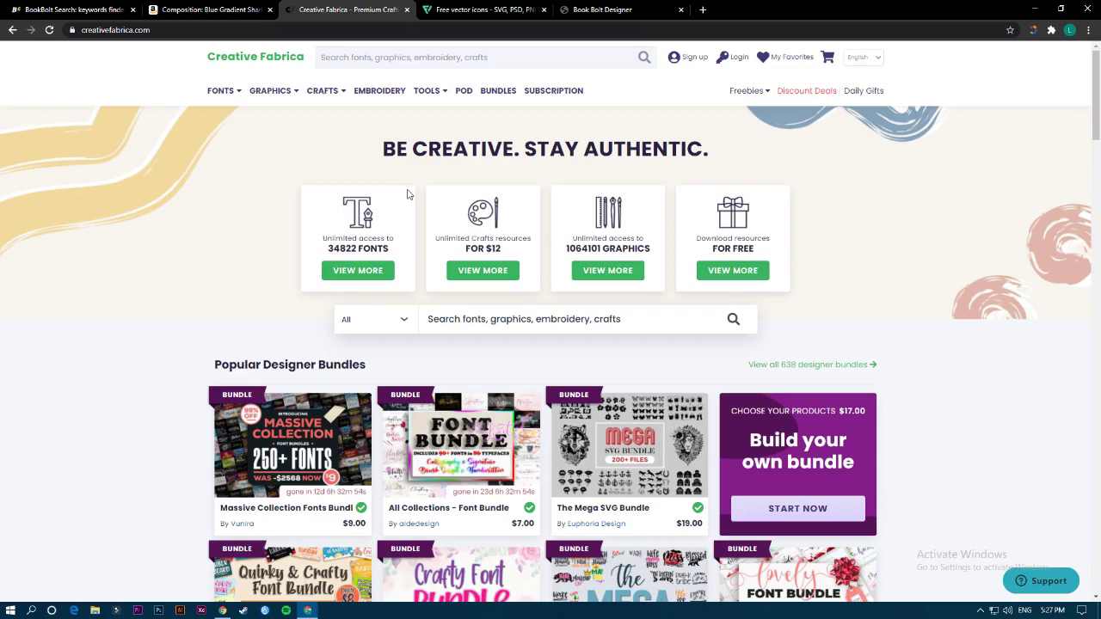
click(746, 90)
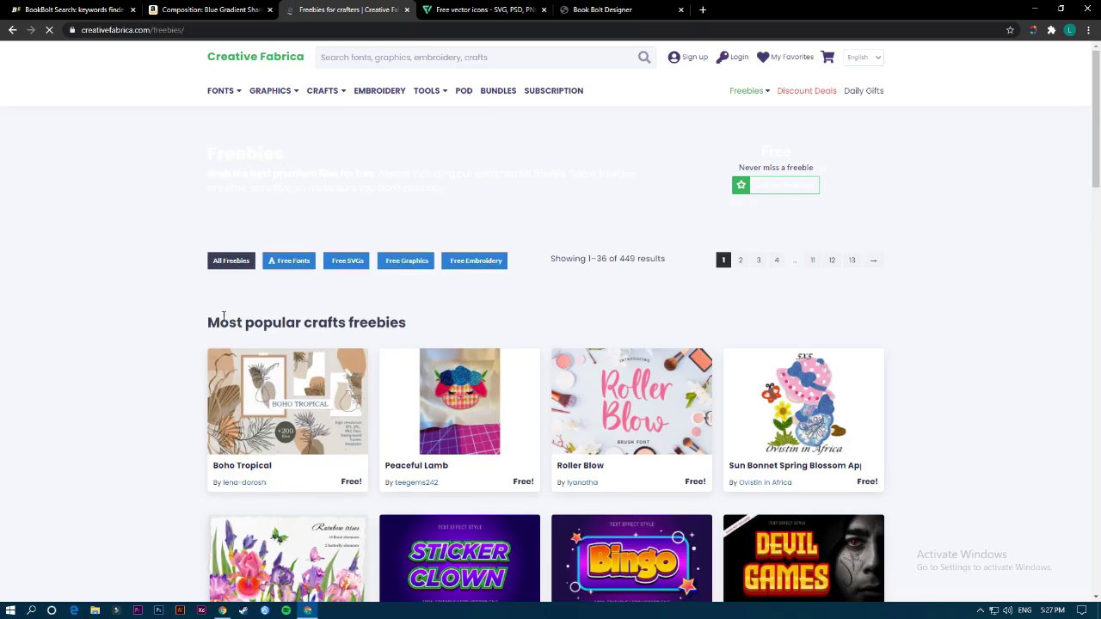
scroll(210, 332, down, 2)
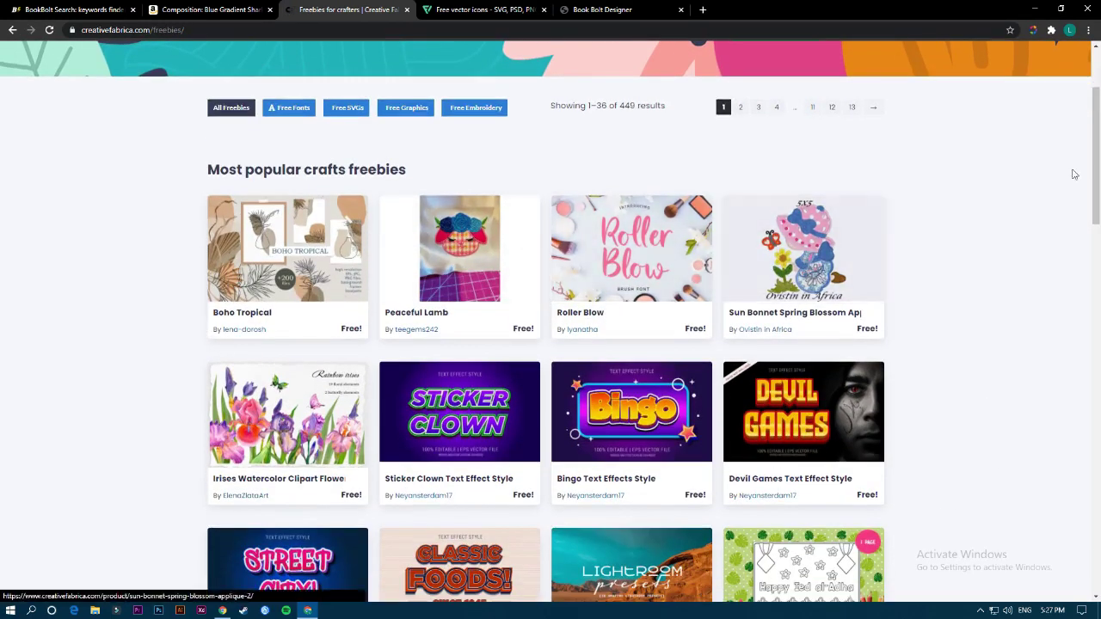
drag(1100, 155, 1099, 61)
scroll(313, 275, up, 2)
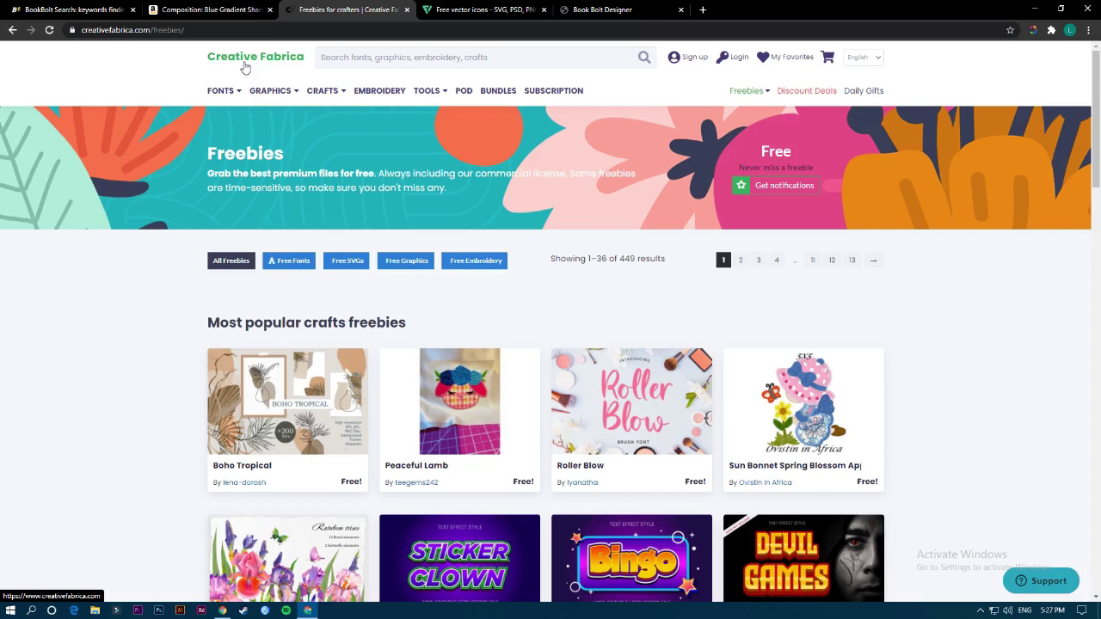
click(210, 9)
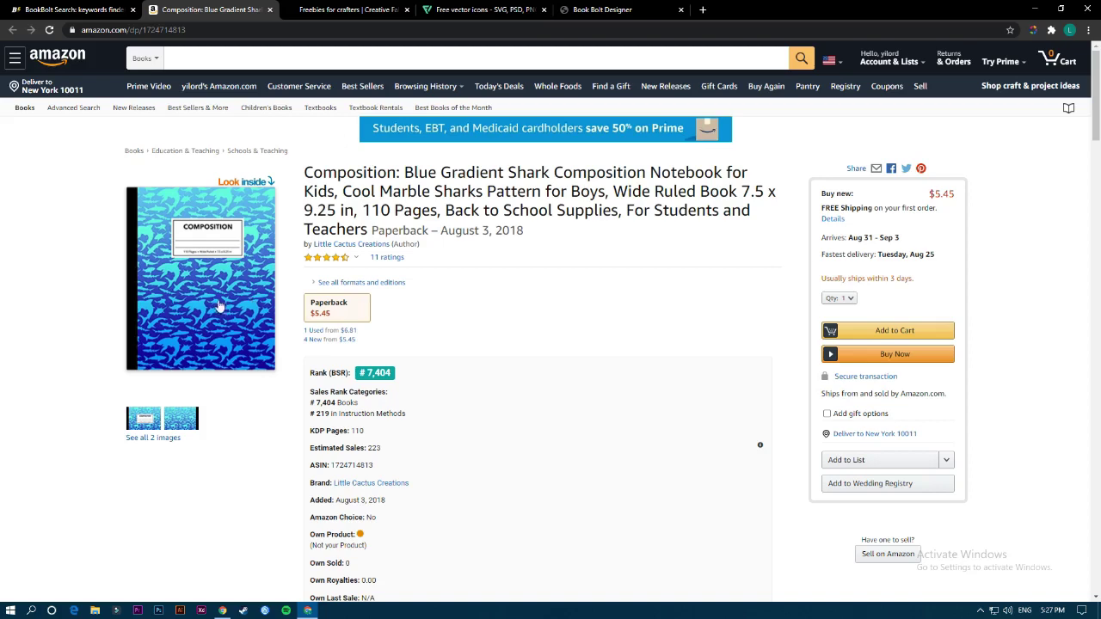
click(353, 9)
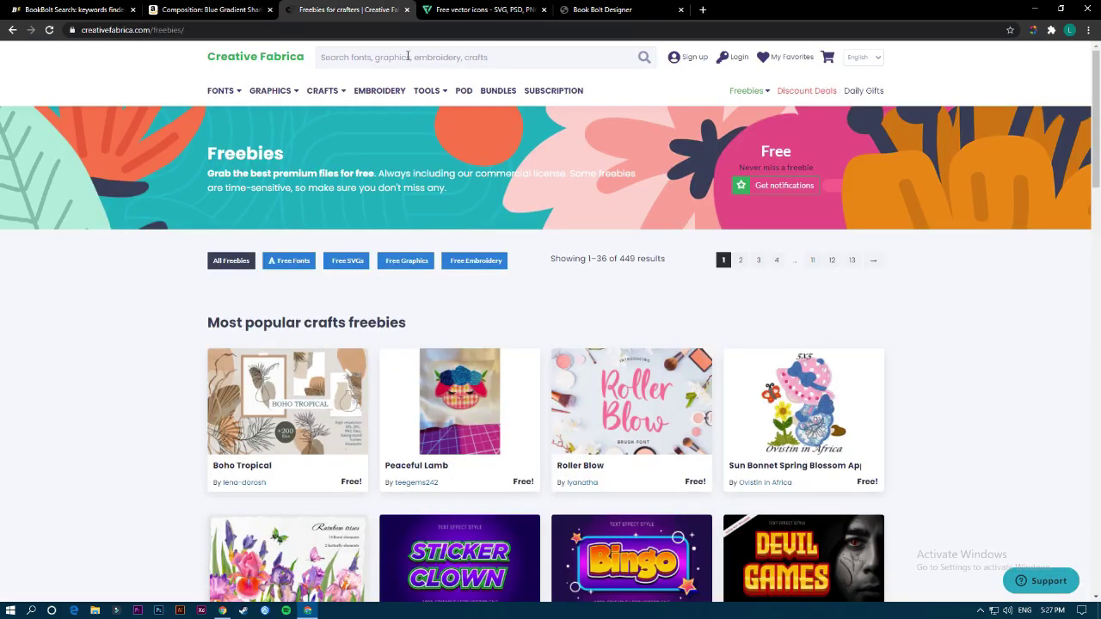
Step: Search Creative Fabrica for 'unicorn' and open the Unicorn Cute Vector Set
click(407, 56)
text(unicorn)
key(Return)
mouse_move(421, 106)
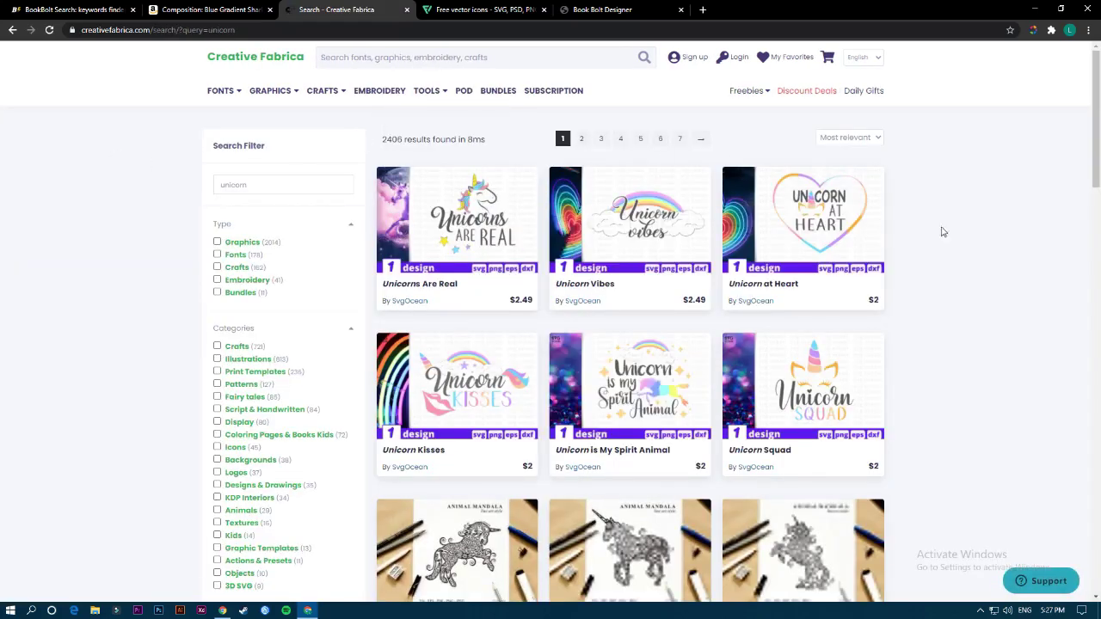
drag(1096, 116, 1098, 424)
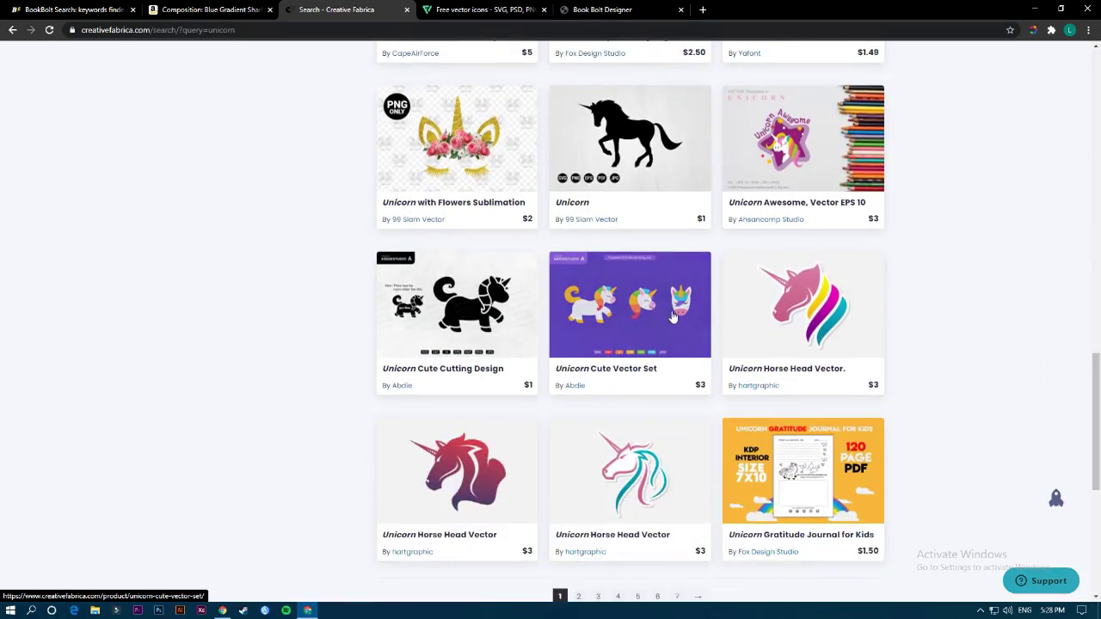
scroll(636, 277, down, 1)
click(629, 228)
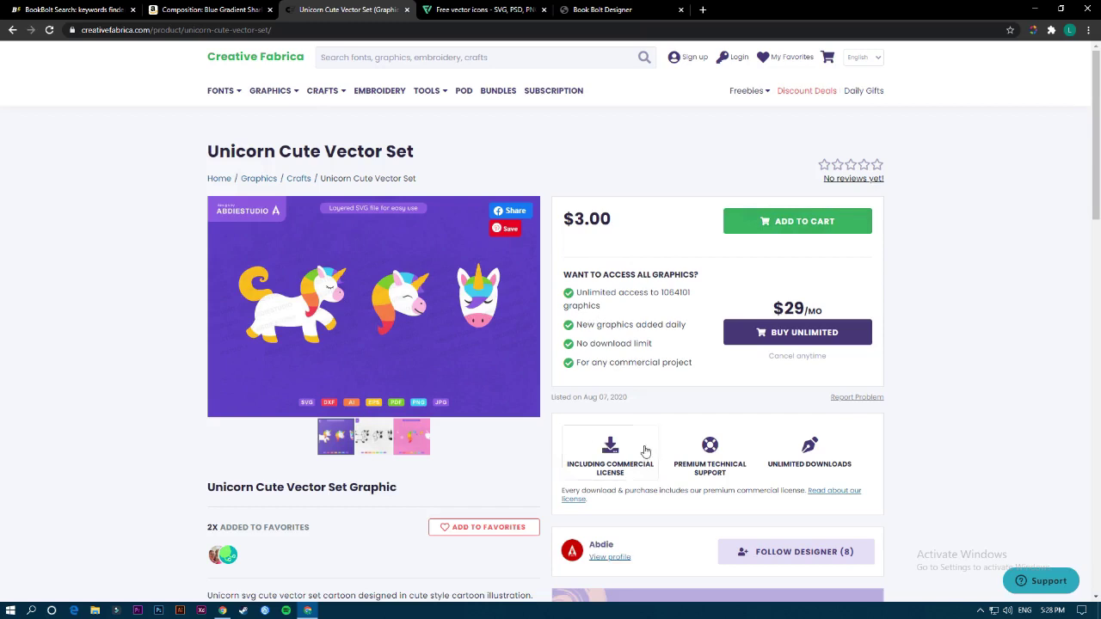
Step: Review the Unicorn Cute Vector Set page, highlighting its $3.00 price
mouse_move(713, 454)
drag(626, 223, 573, 221)
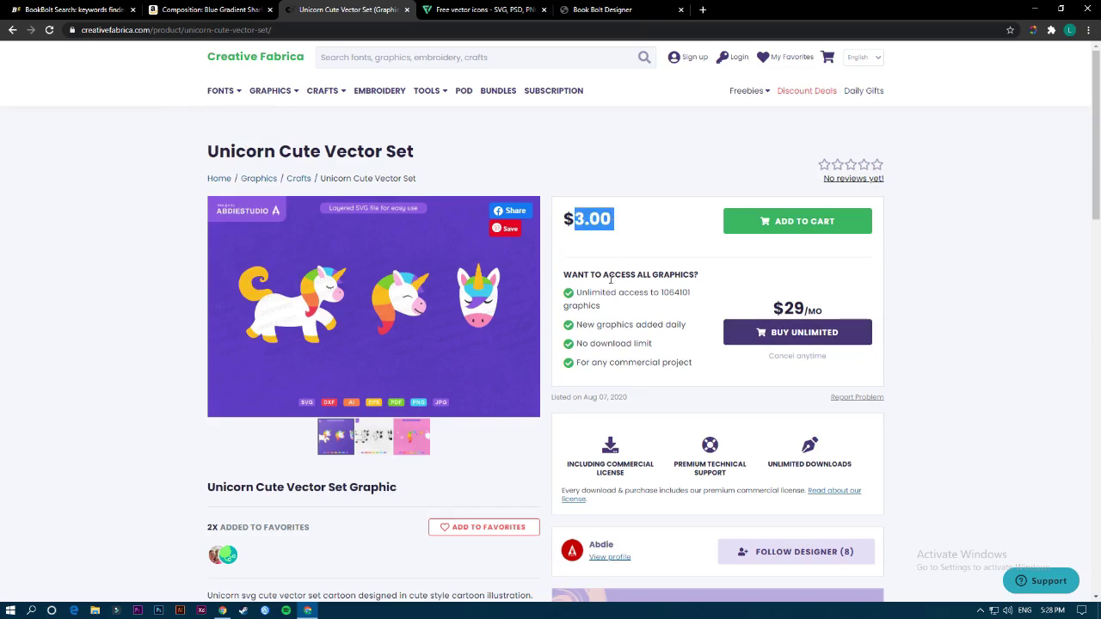
scroll(516, 215, down, 3)
scroll(422, 225, up, 2)
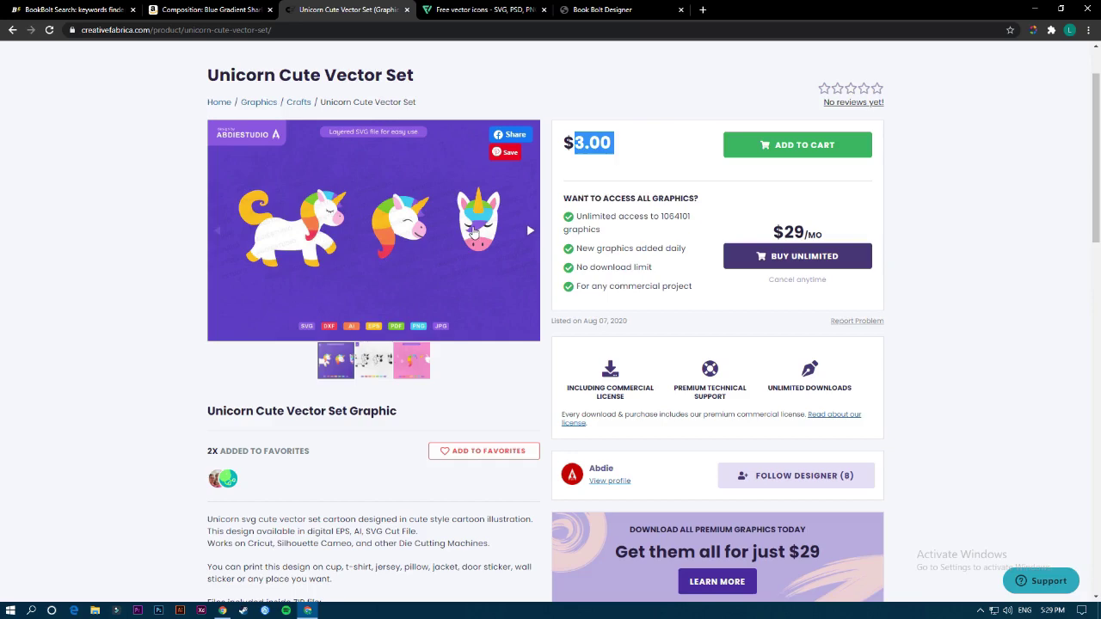
scroll(473, 232, up, 1)
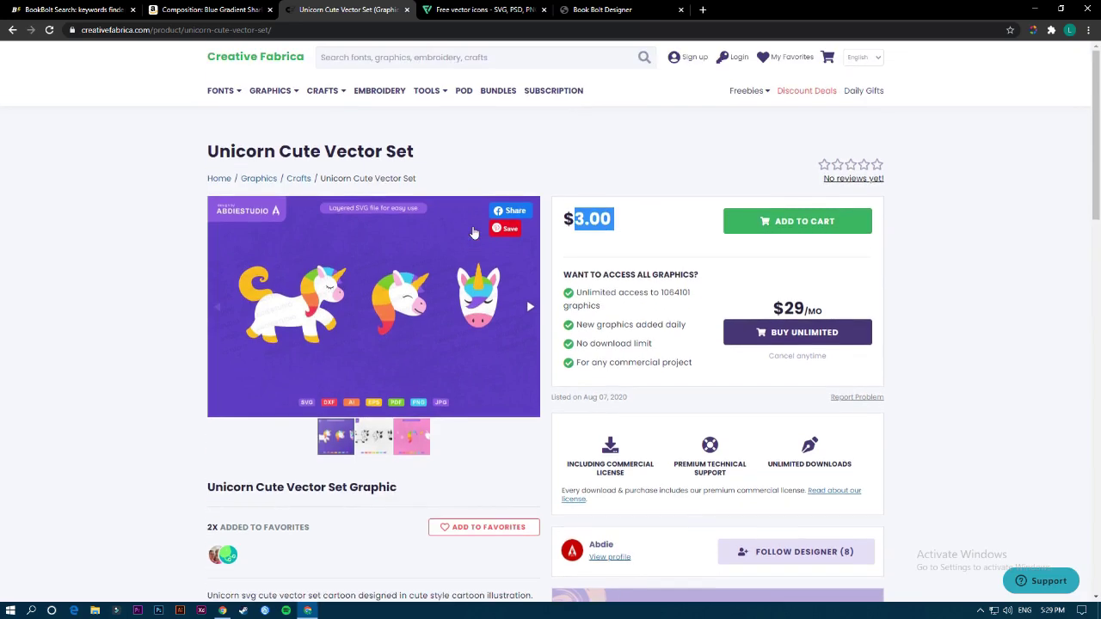
Step: Search Flaticon for 'unicorn' icons
click(482, 9)
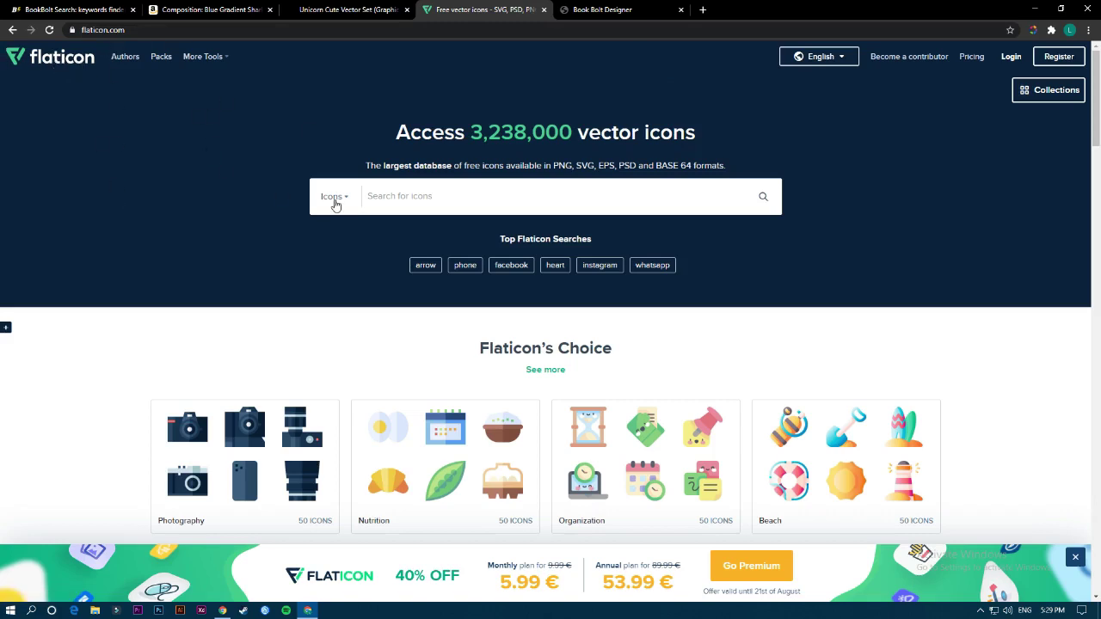
click(552, 193)
text(unicorn)
key(Return)
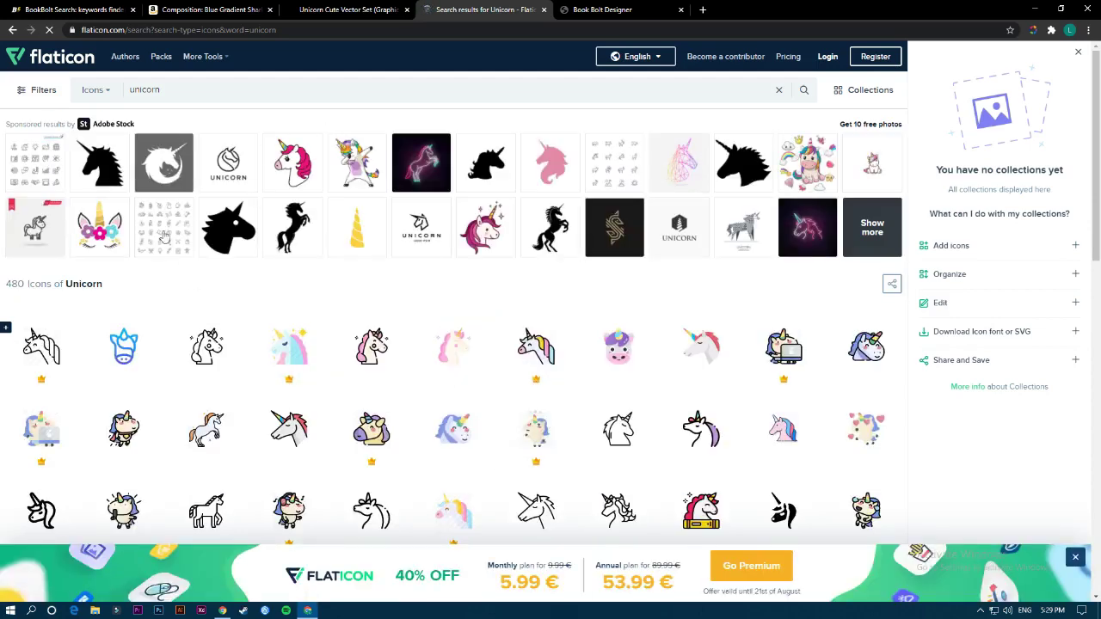
scroll(348, 272, down, 3)
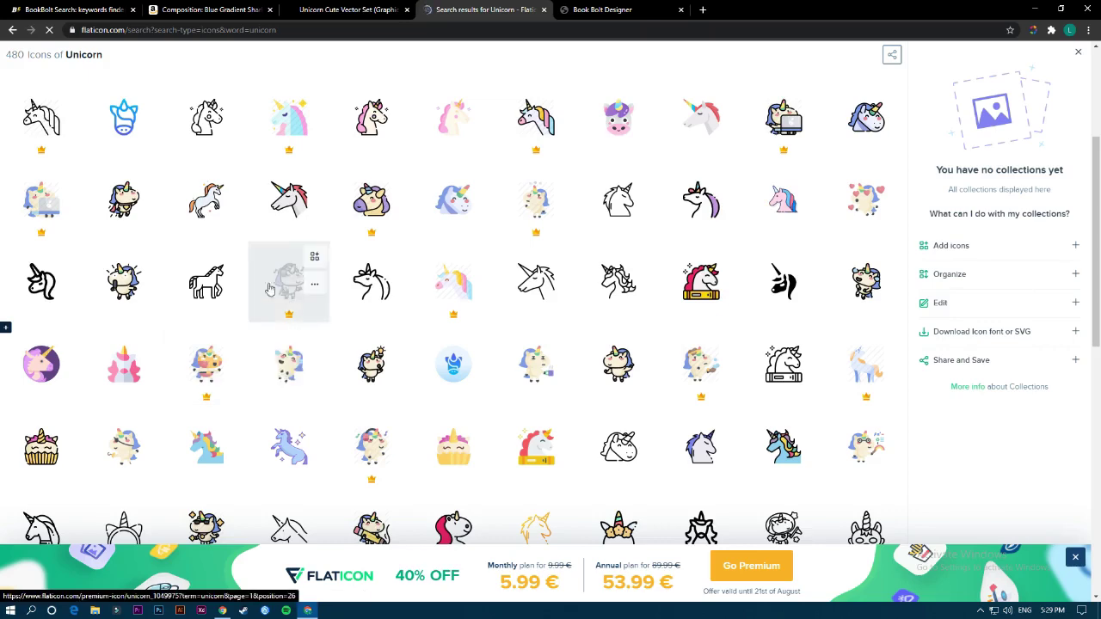
Step: Open the kawaii unicorn icon and bring up its PNG premium/free download choices
click(124, 282)
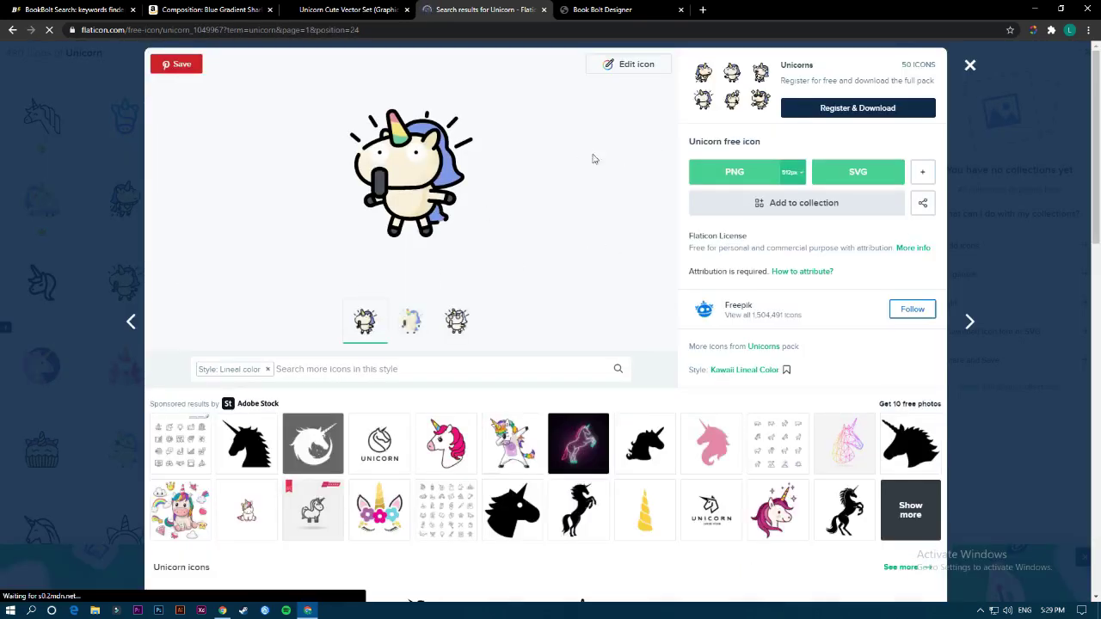
click(799, 178)
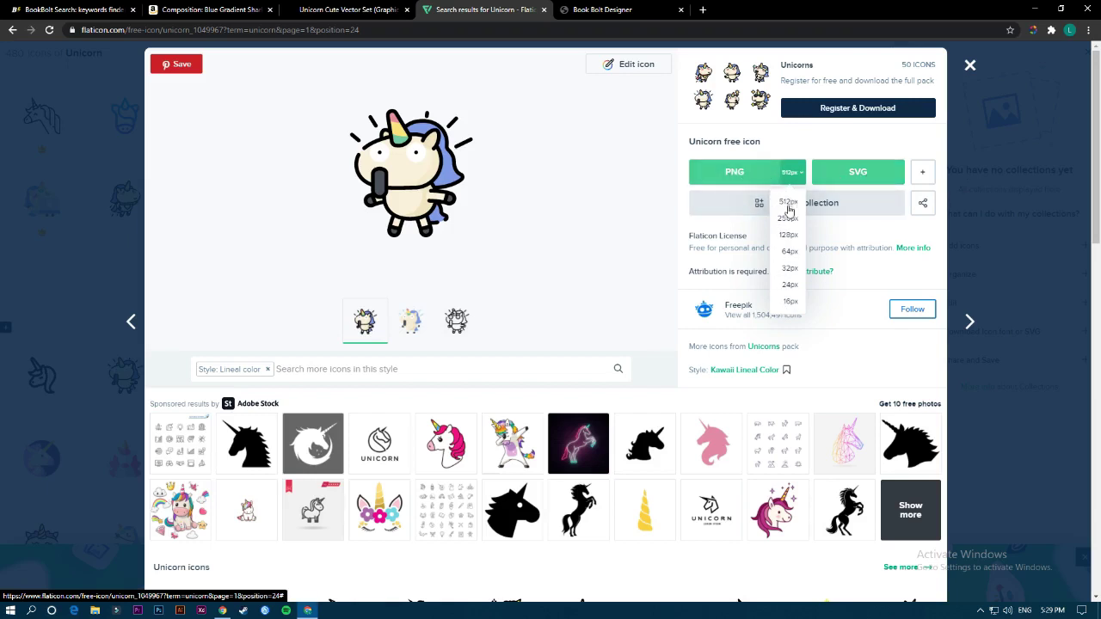
click(706, 174)
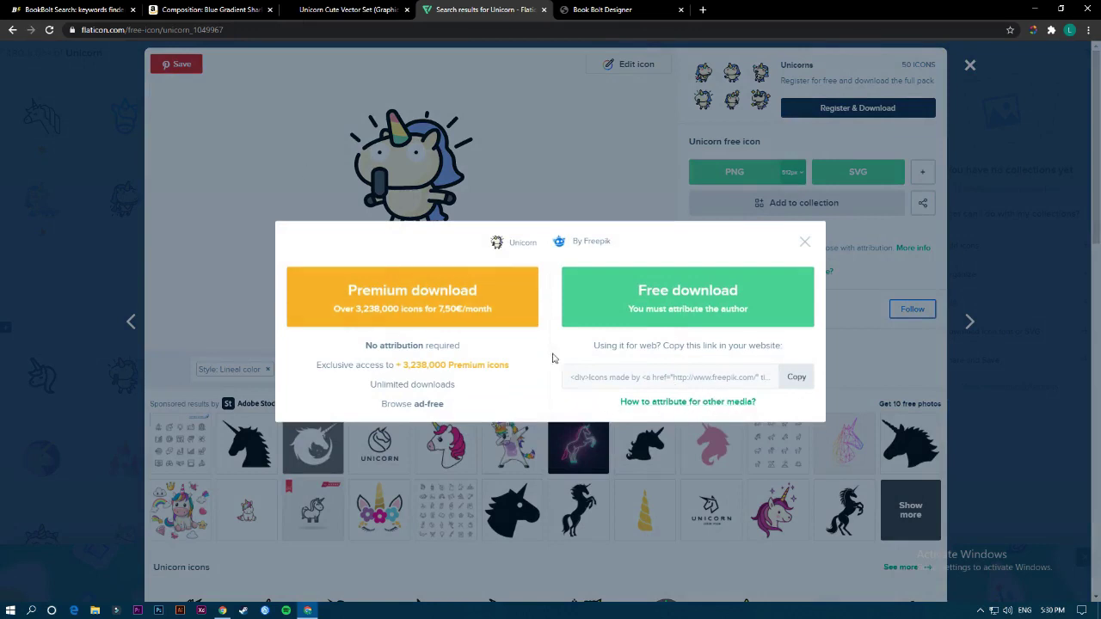
click(693, 403)
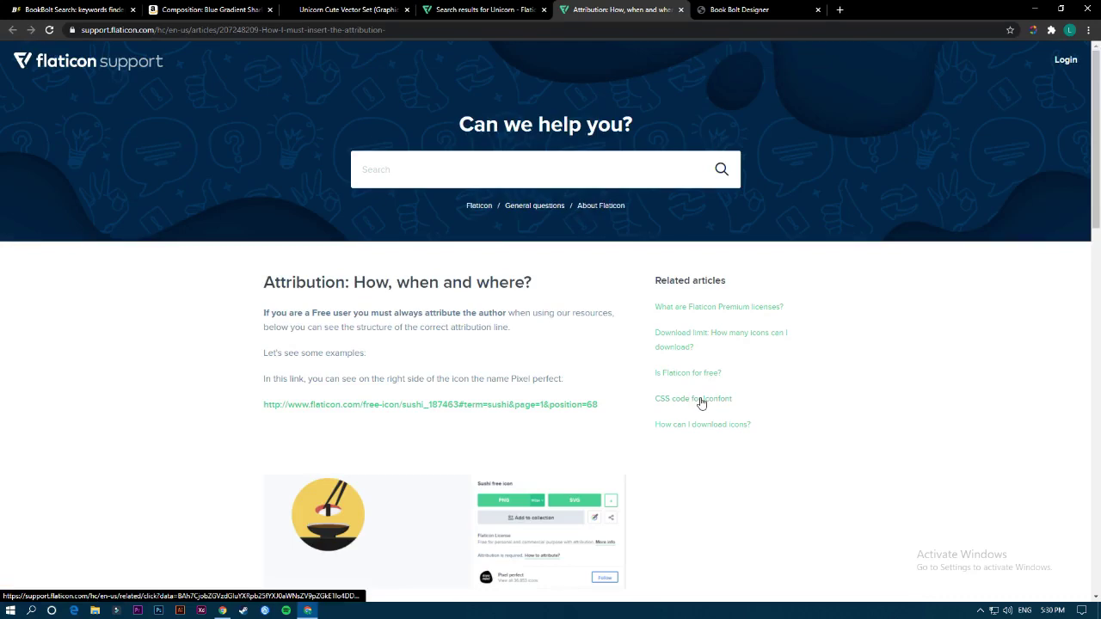
scroll(457, 344, down, 3)
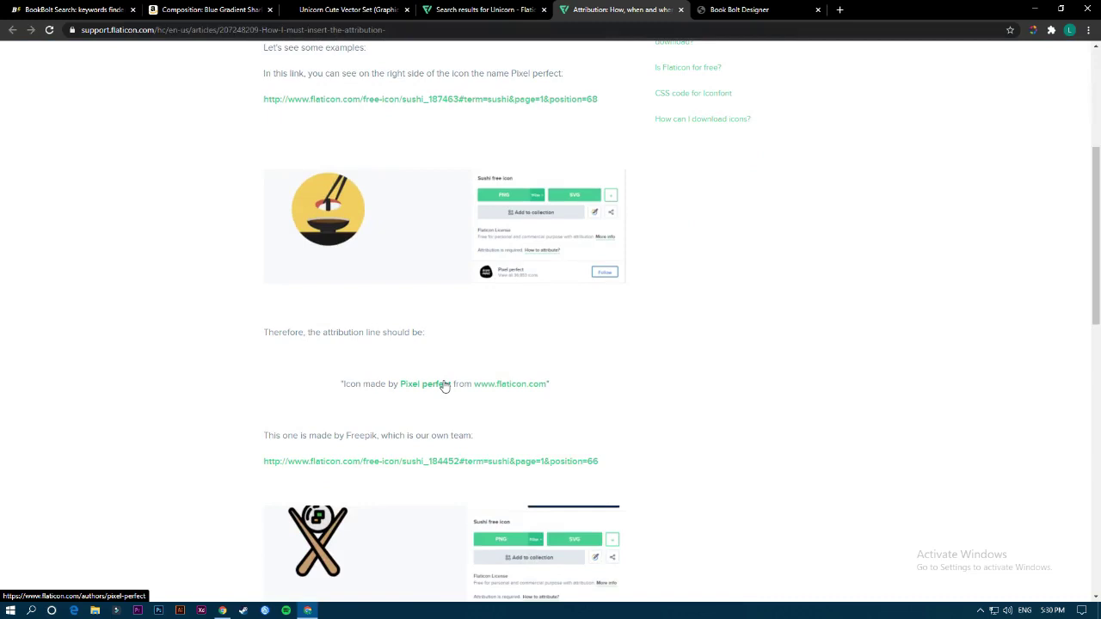
scroll(238, 318, down, 5)
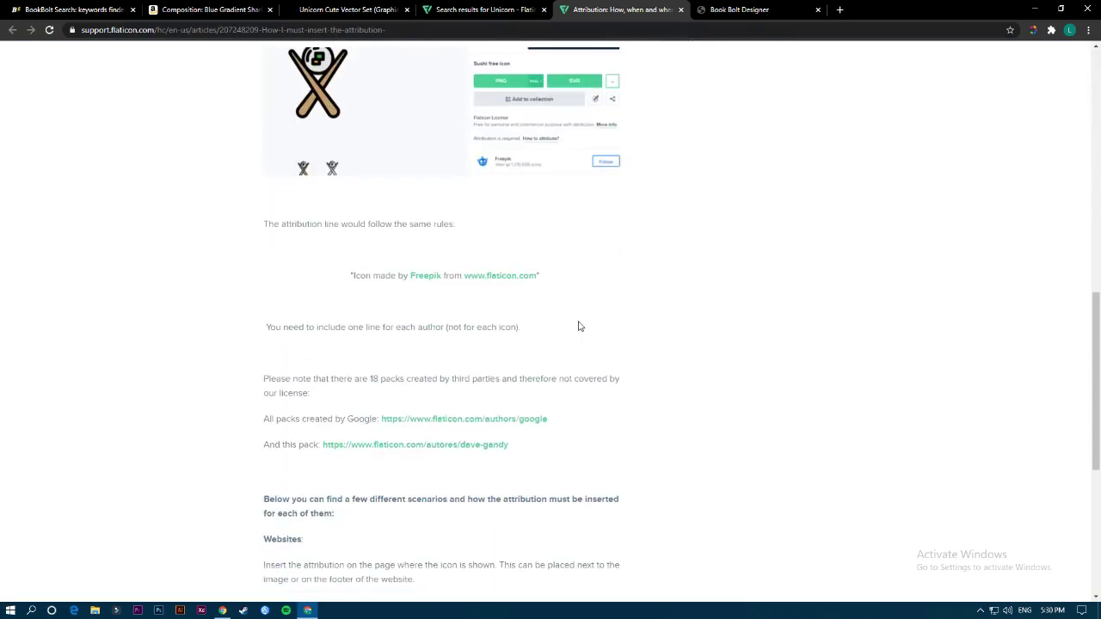
scroll(579, 327, down, 5)
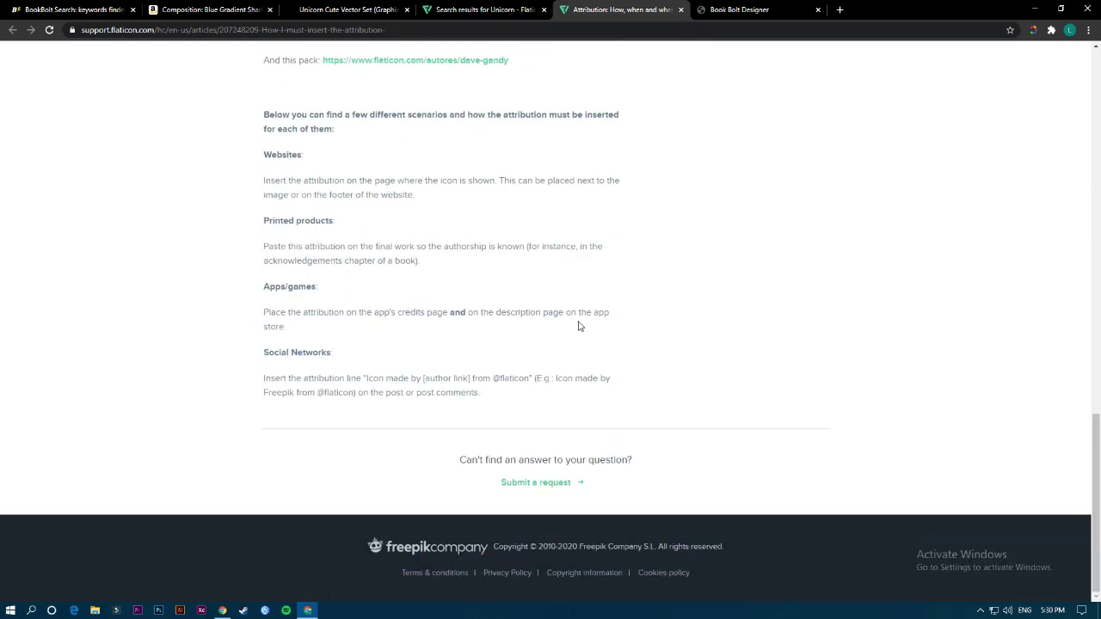
scroll(362, 384, up, 1)
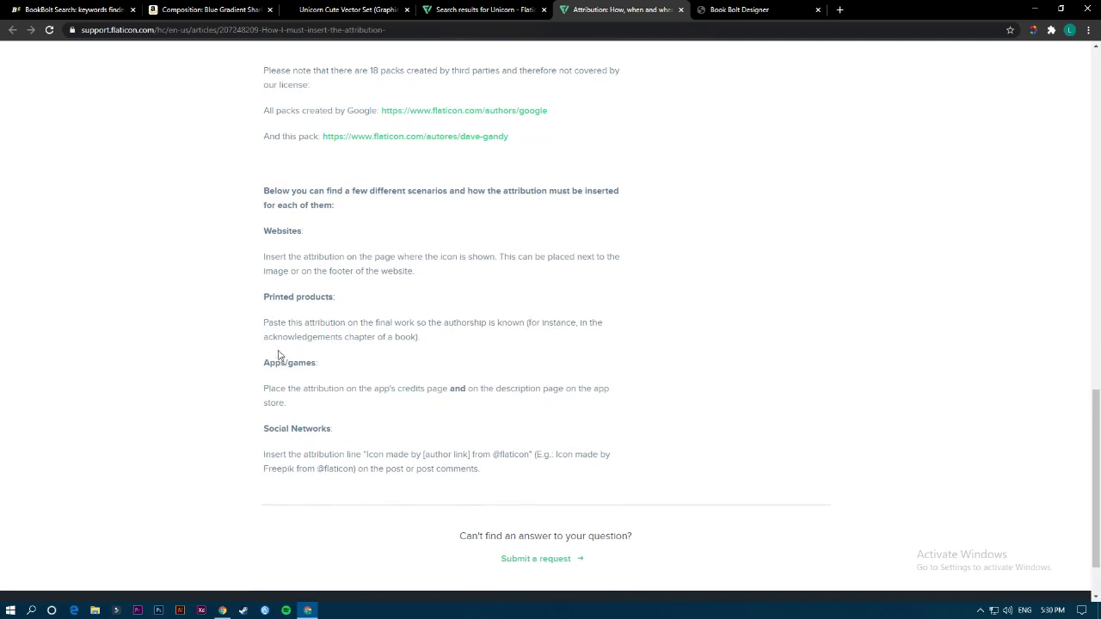
drag(280, 339, 354, 339)
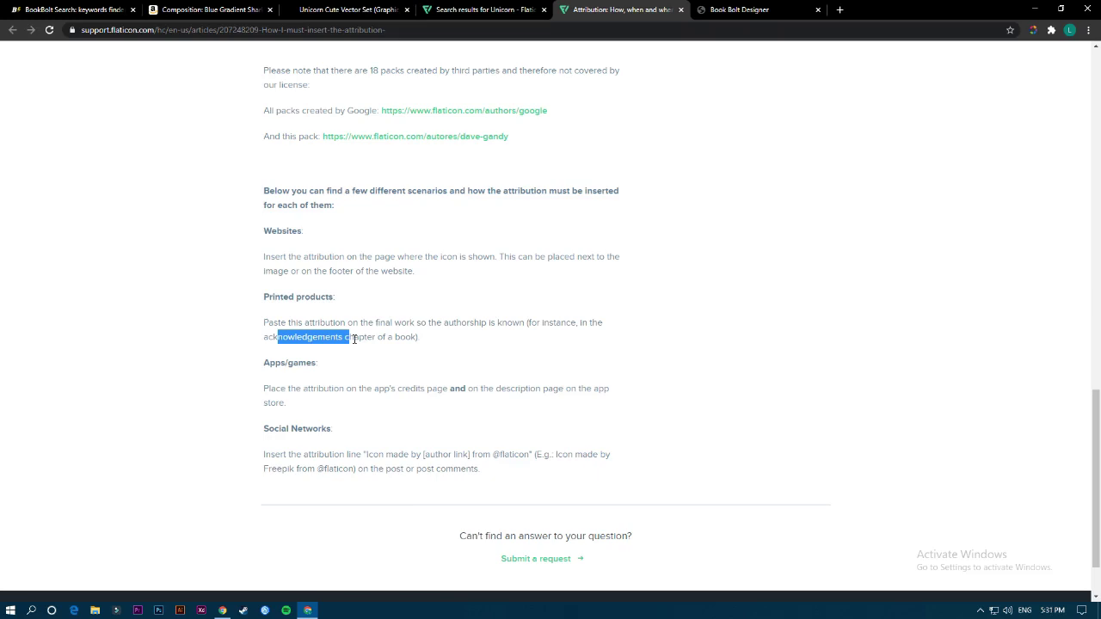
scroll(354, 339, up, 5)
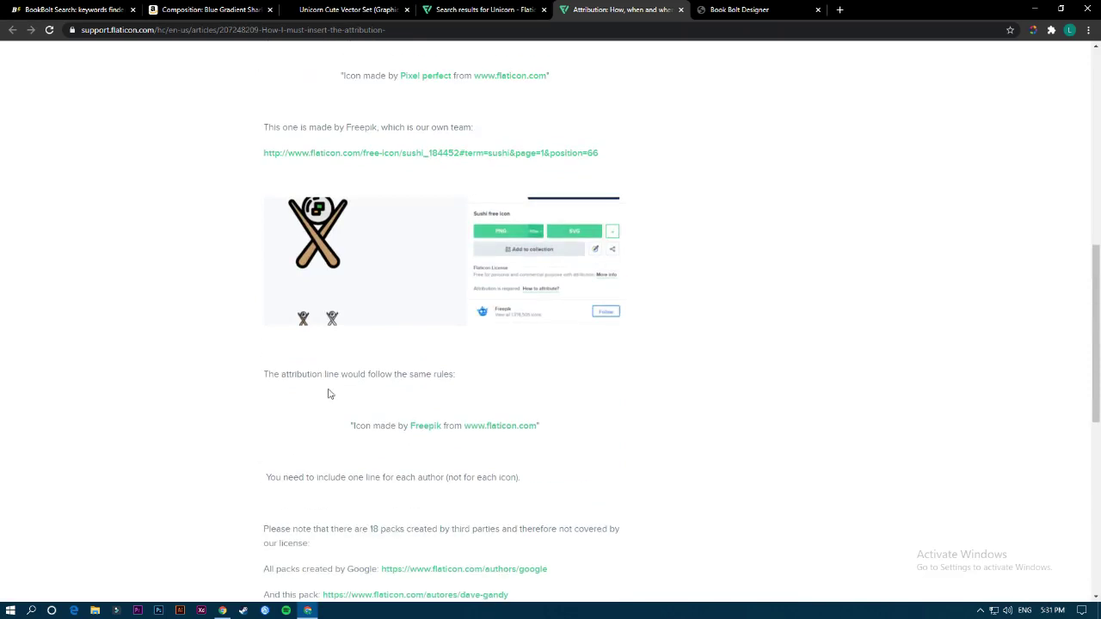
scroll(328, 393, up, 2)
Step: Look through the open tabs, then return to Book Bolt Designer's Choose Template dialog
click(486, 10)
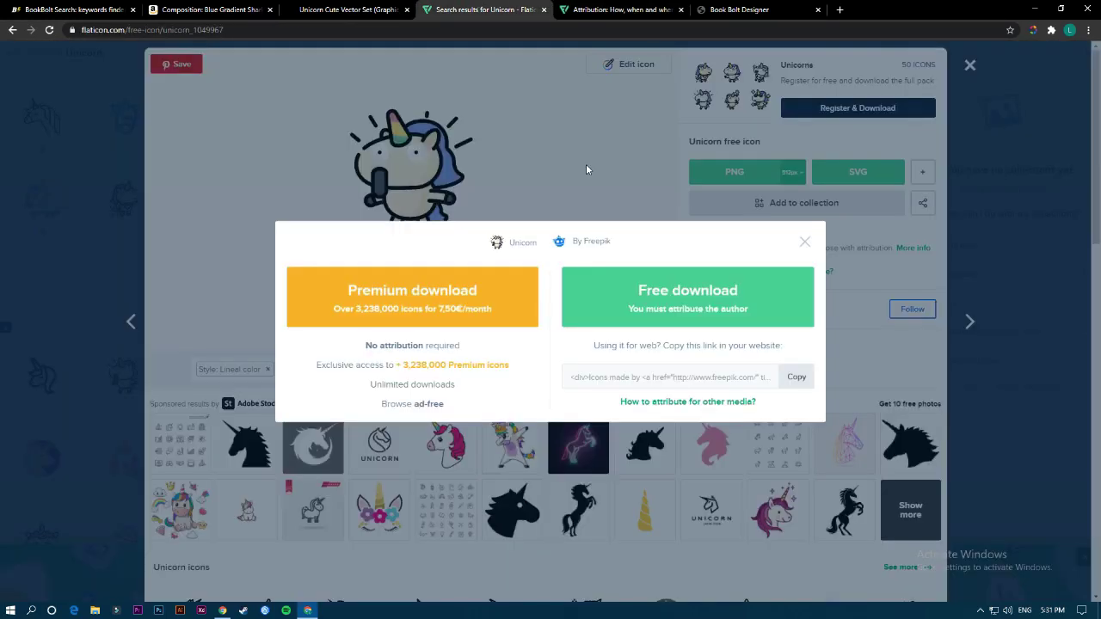
click(344, 9)
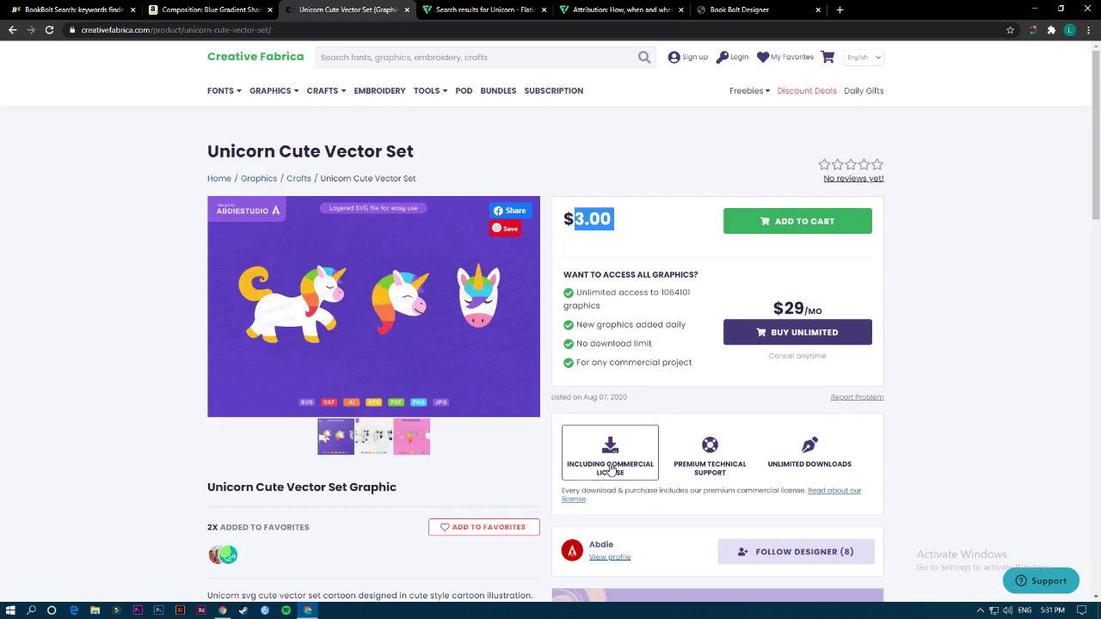
click(616, 9)
click(744, 9)
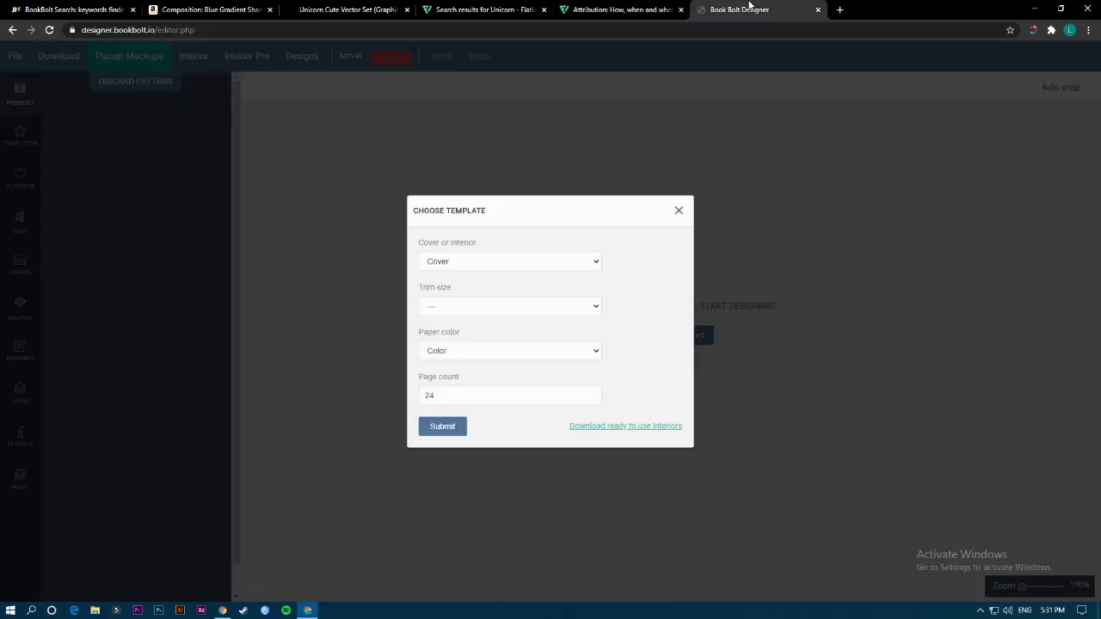
click(492, 9)
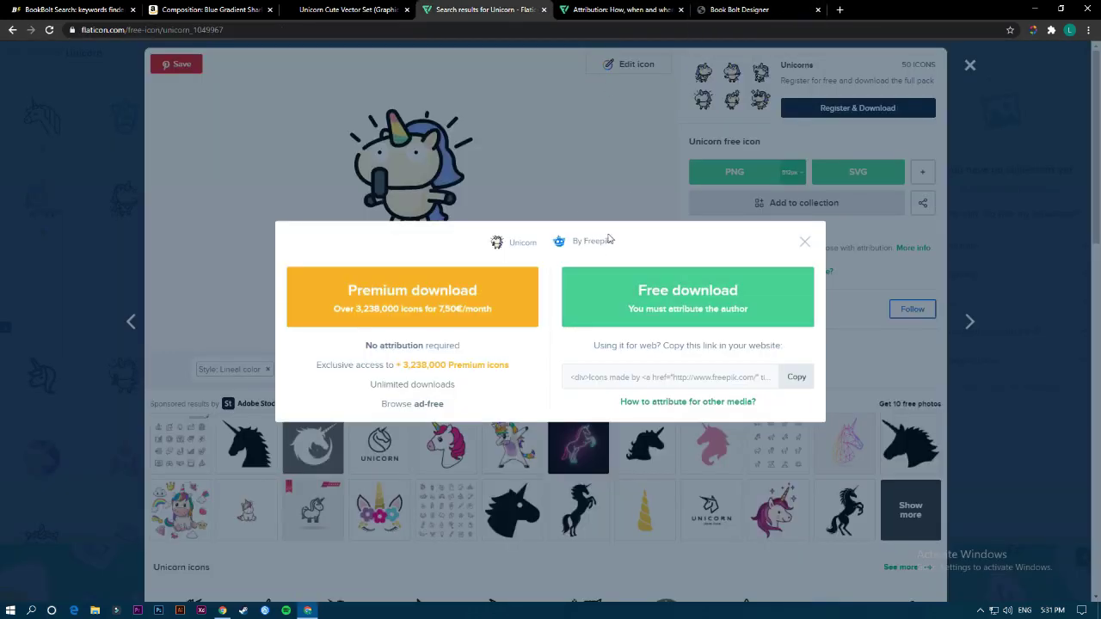
click(772, 9)
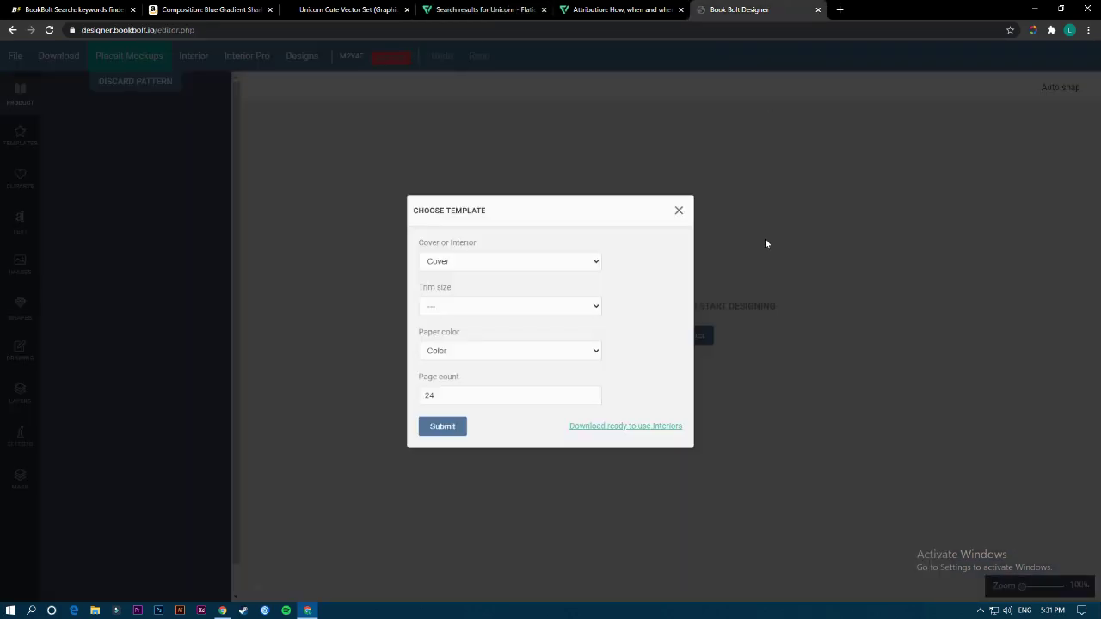
click(453, 261)
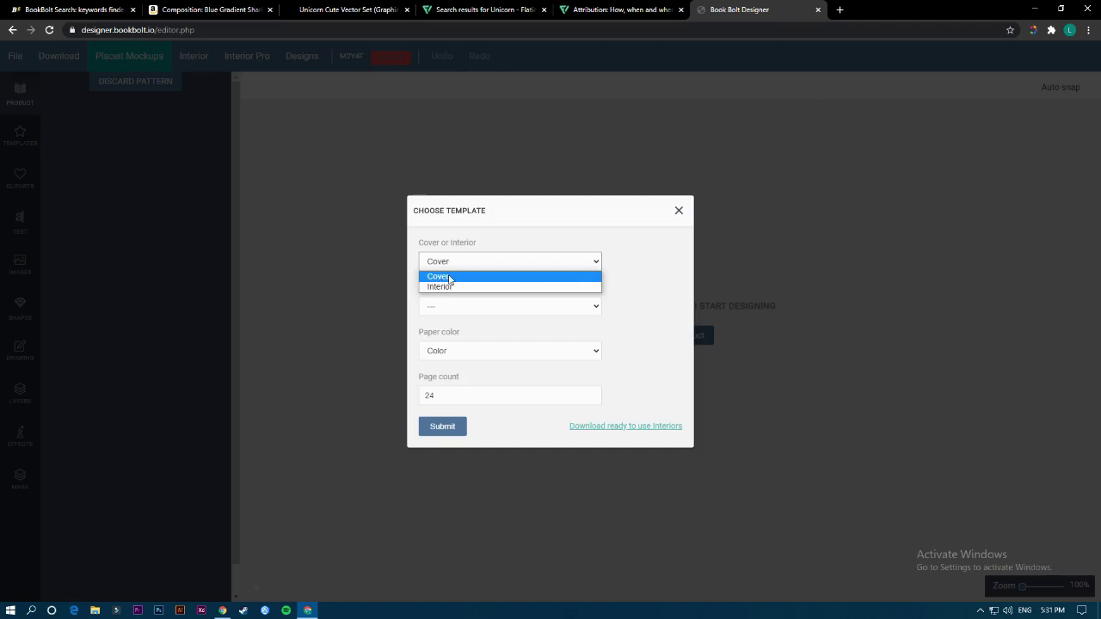
Step: Create a Cover template with 6 x 9 in trim, White paper and 120 pages
click(448, 278)
click(467, 307)
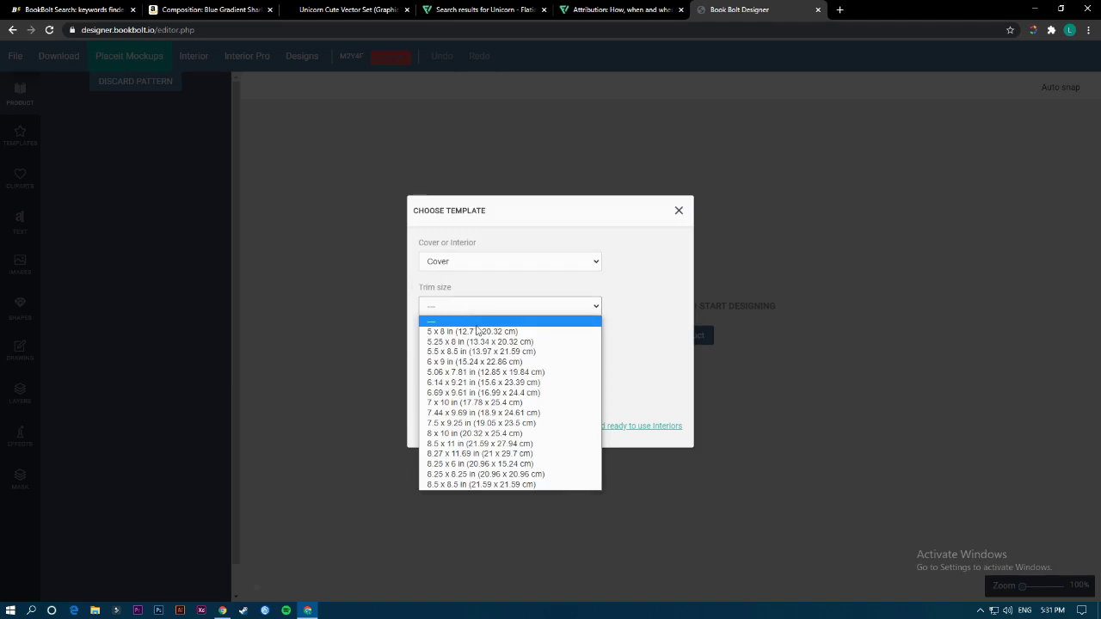
click(466, 362)
click(449, 356)
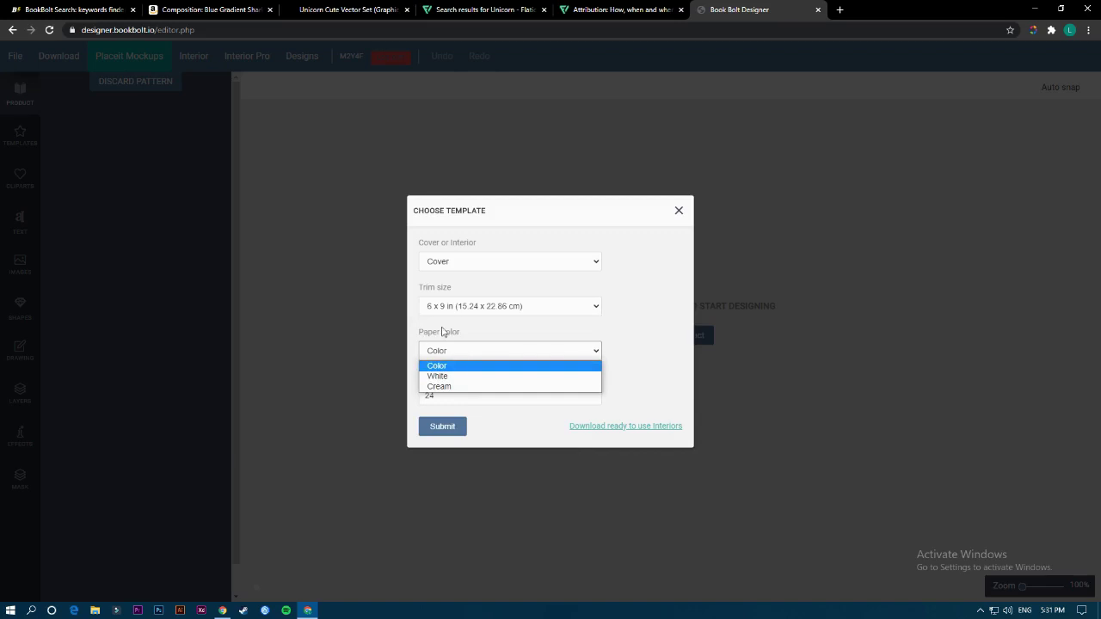
click(450, 382)
double_click(484, 393)
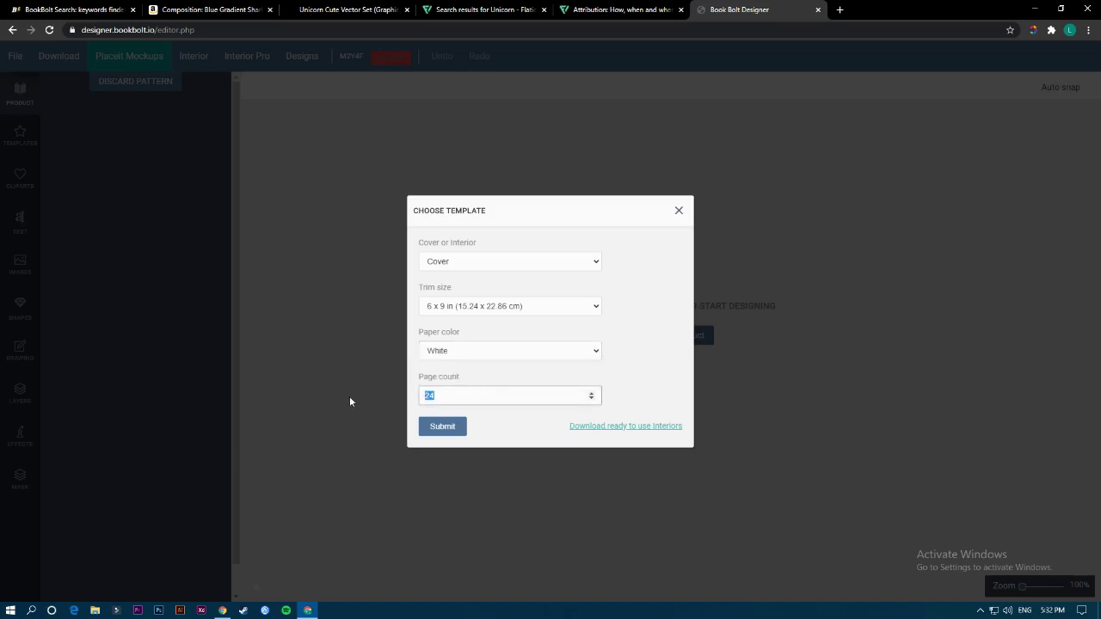
text(120)
click(442, 426)
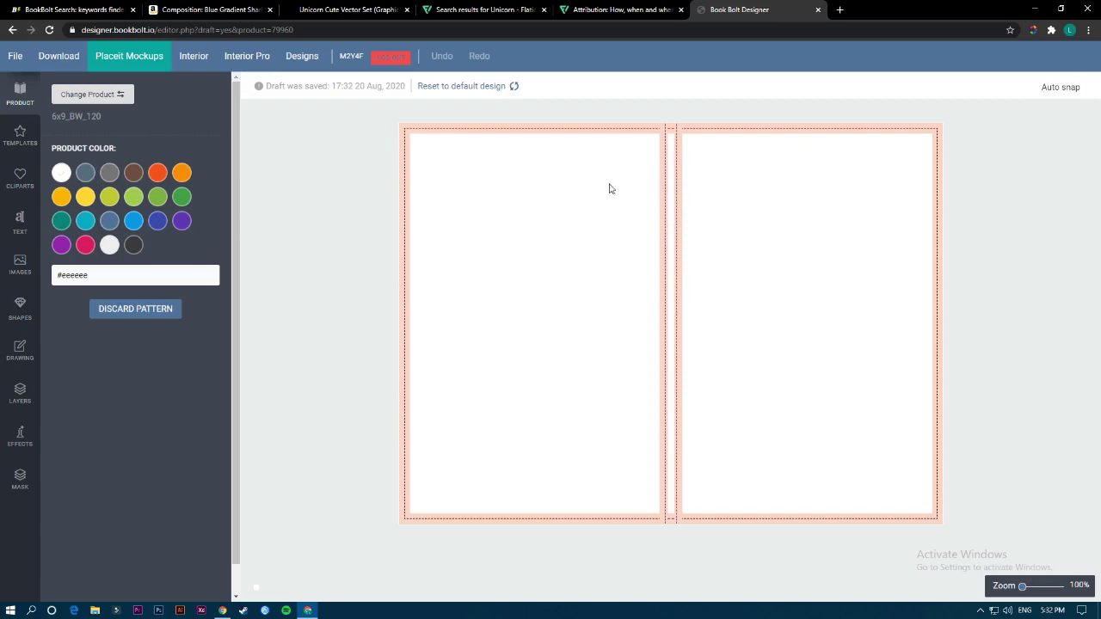
Step: Preview green, brown, grey and red-orange product colours, then keep the cover white
click(133, 197)
click(133, 173)
click(109, 173)
click(85, 173)
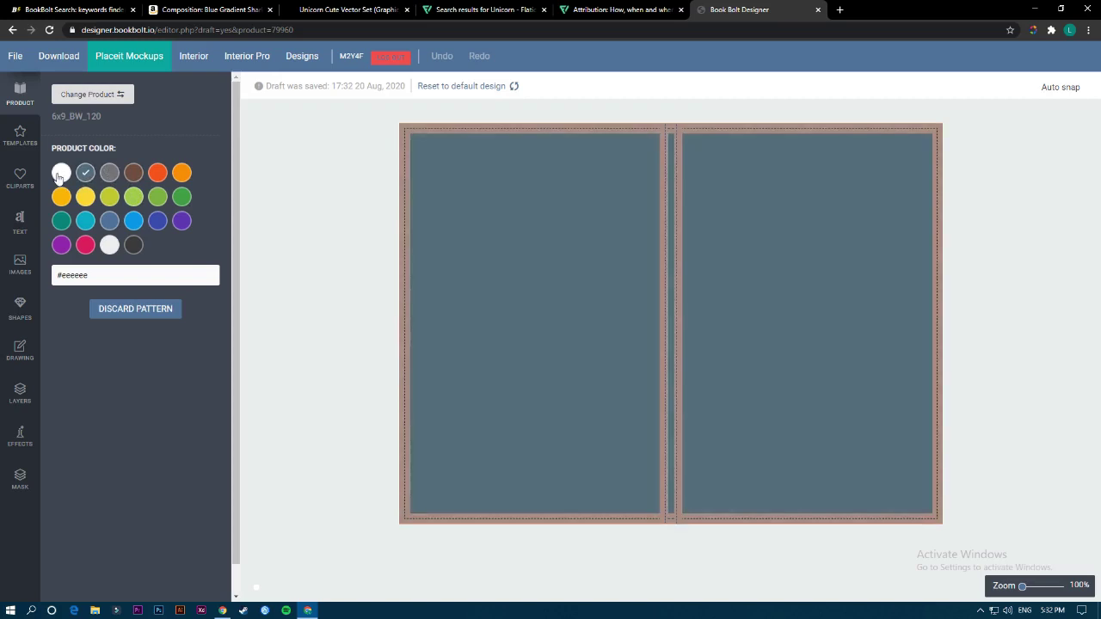
click(59, 175)
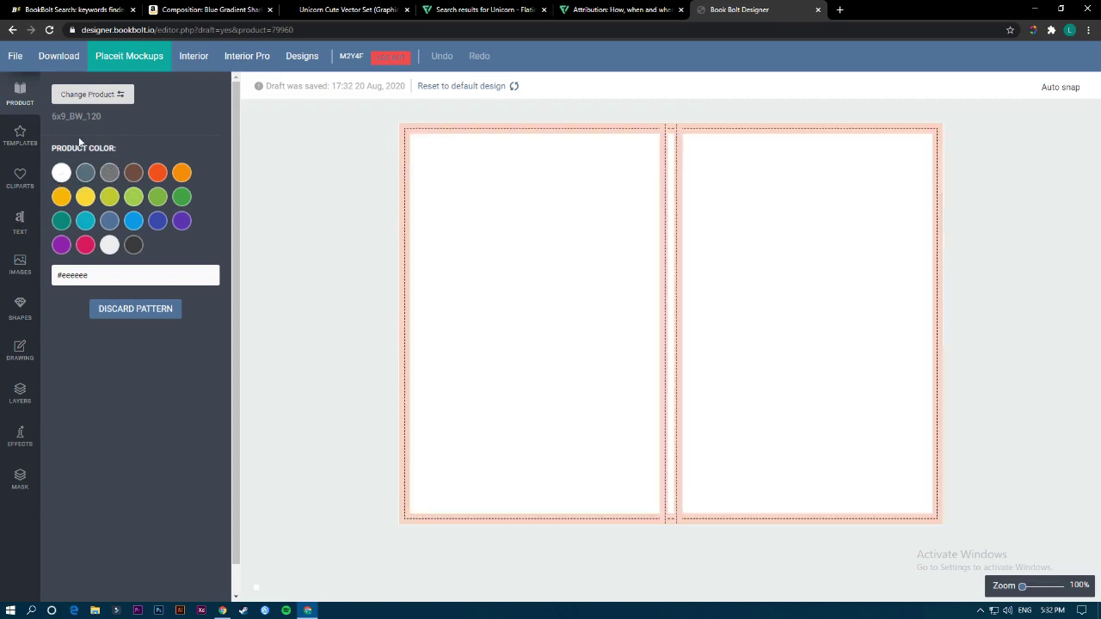
click(109, 247)
click(134, 197)
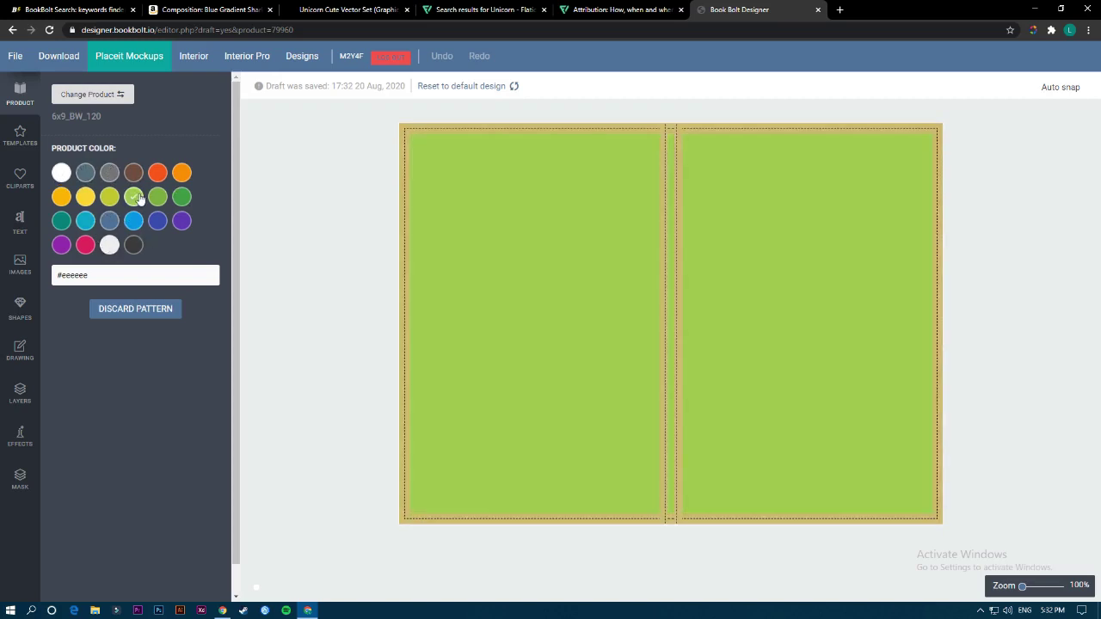
click(158, 173)
click(69, 173)
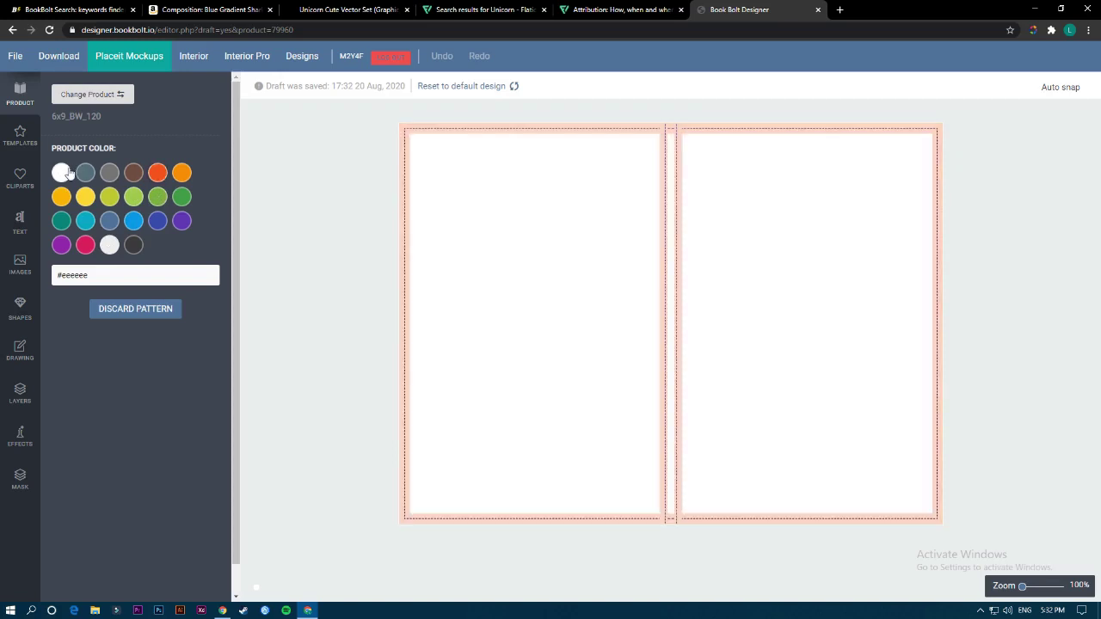
Step: Show the uploaded images panel containing the dinosaur picture
click(486, 10)
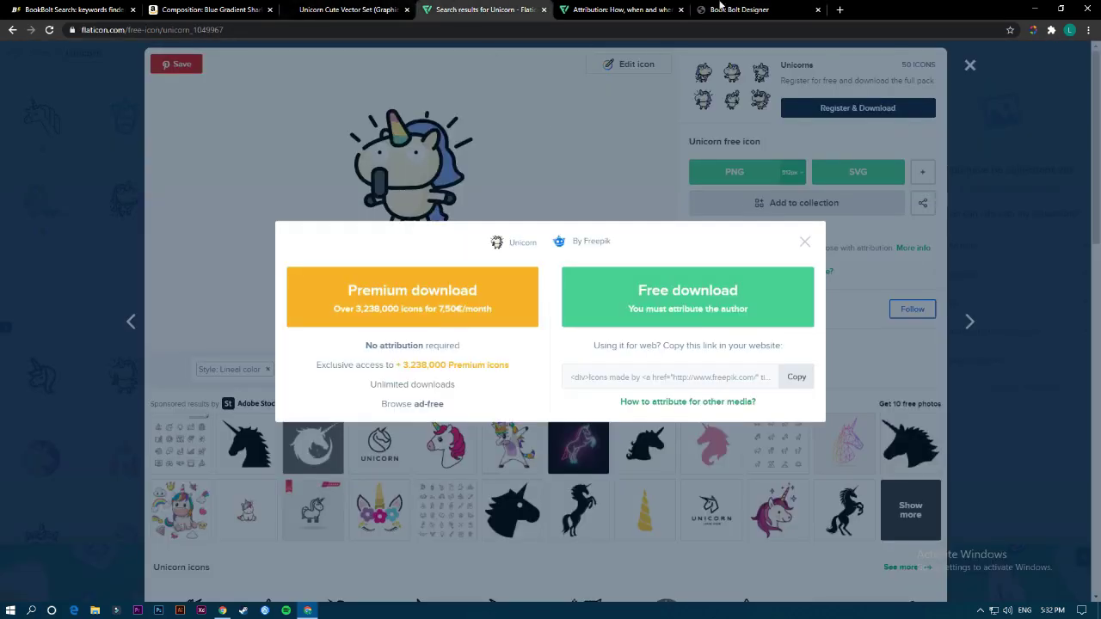
click(720, 7)
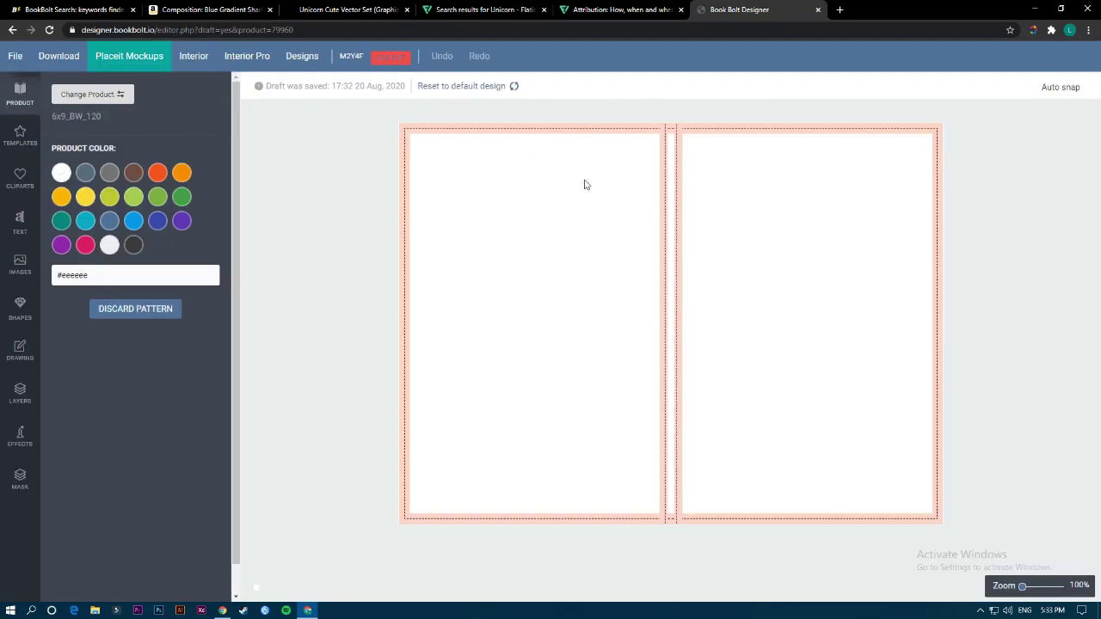
click(21, 265)
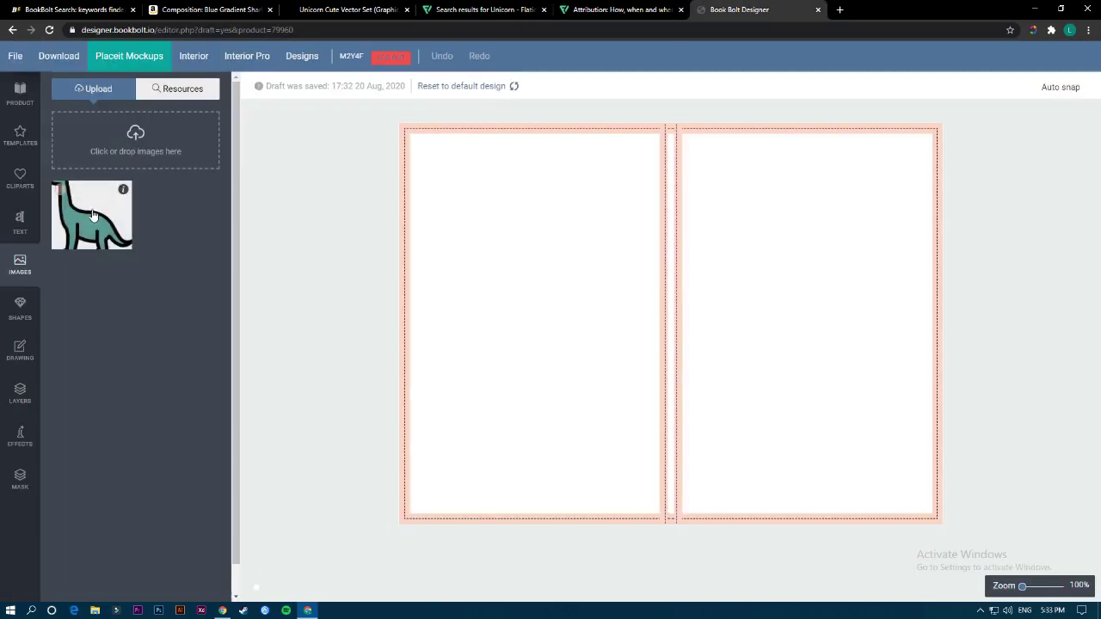
Step: Add the dinosaur picture, shrink it and place it on the right-hand front cover
click(96, 217)
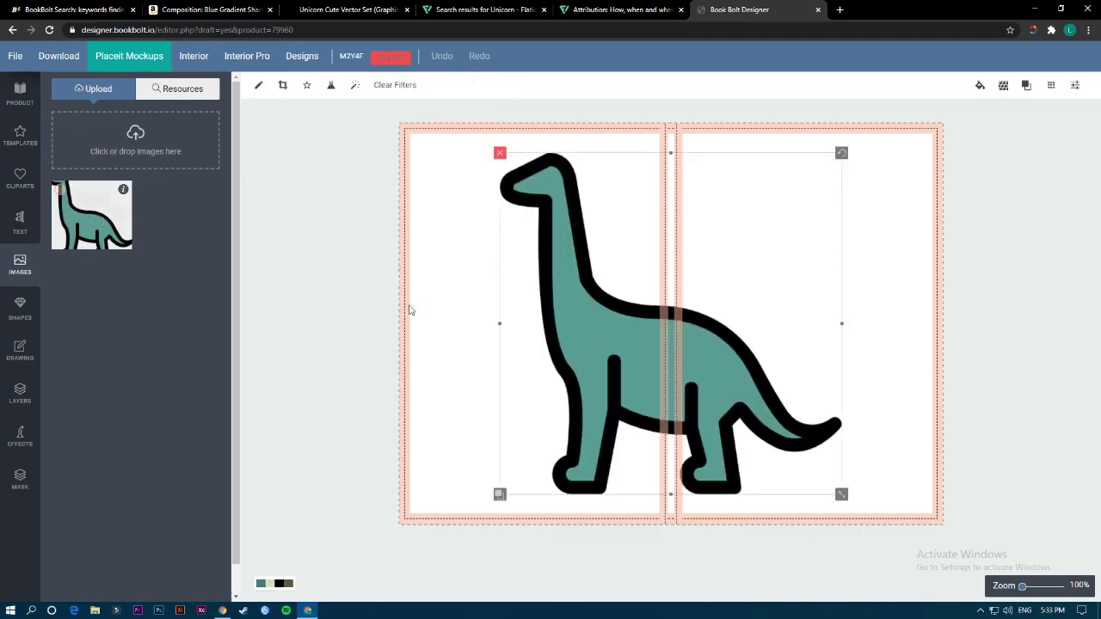
drag(841, 494, 755, 431)
drag(728, 352, 874, 330)
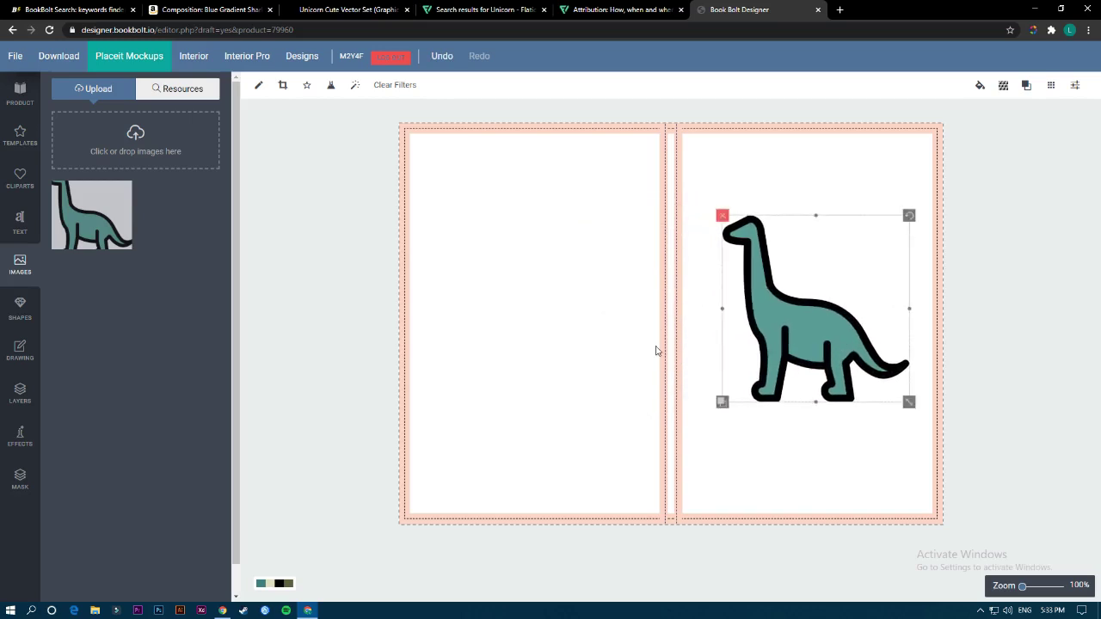
click(26, 391)
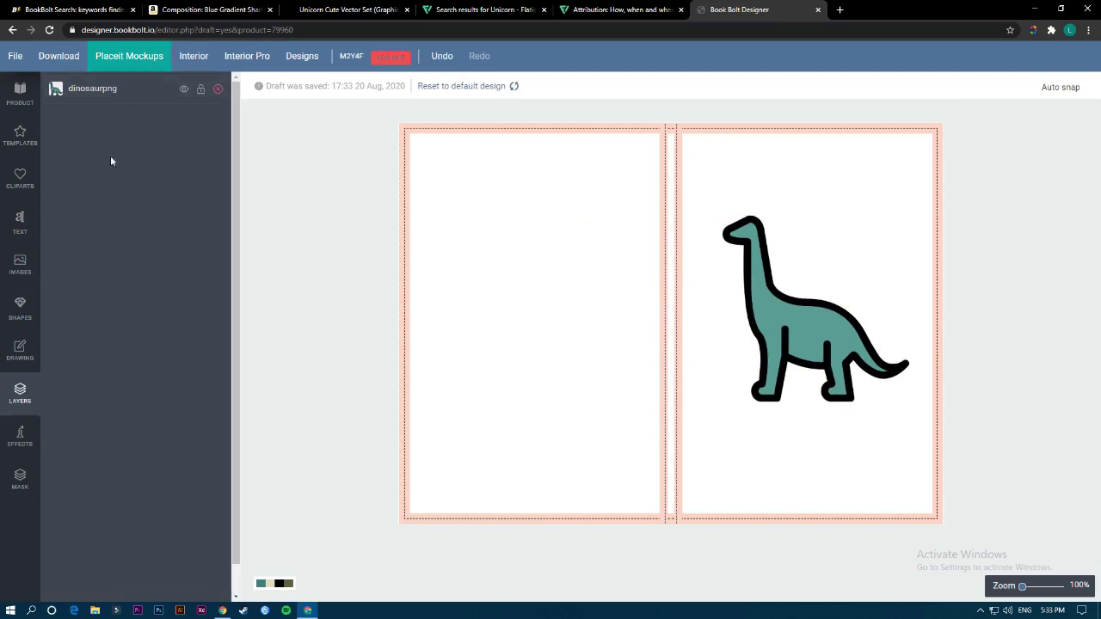
Step: Go to the Product panel and drag the dinosaur's corner handle inward to make it a small figure
click(19, 354)
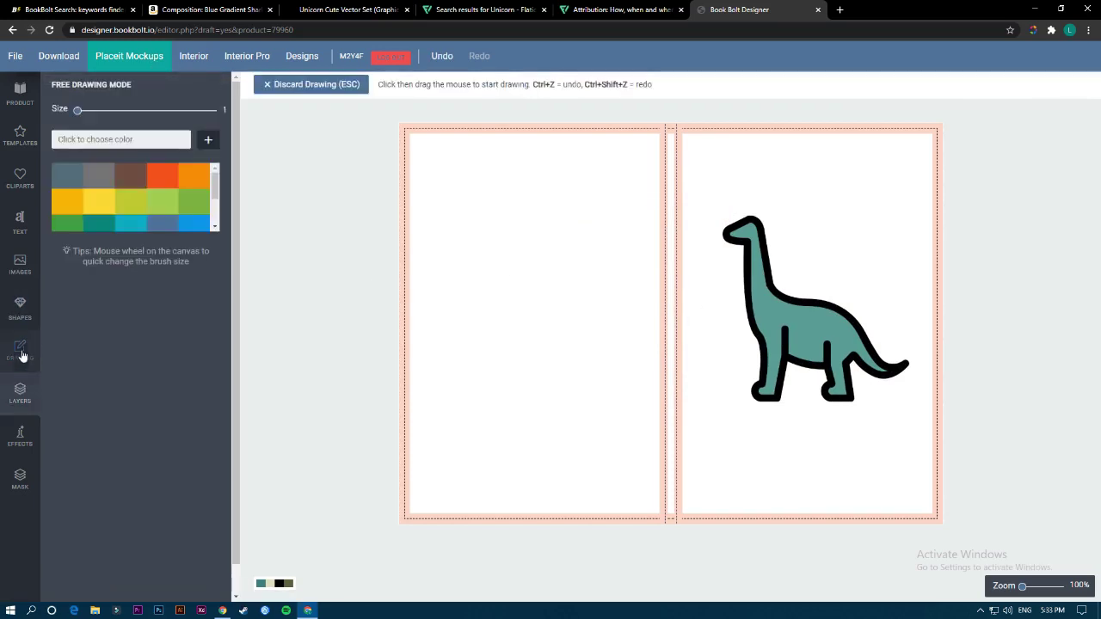
click(22, 315)
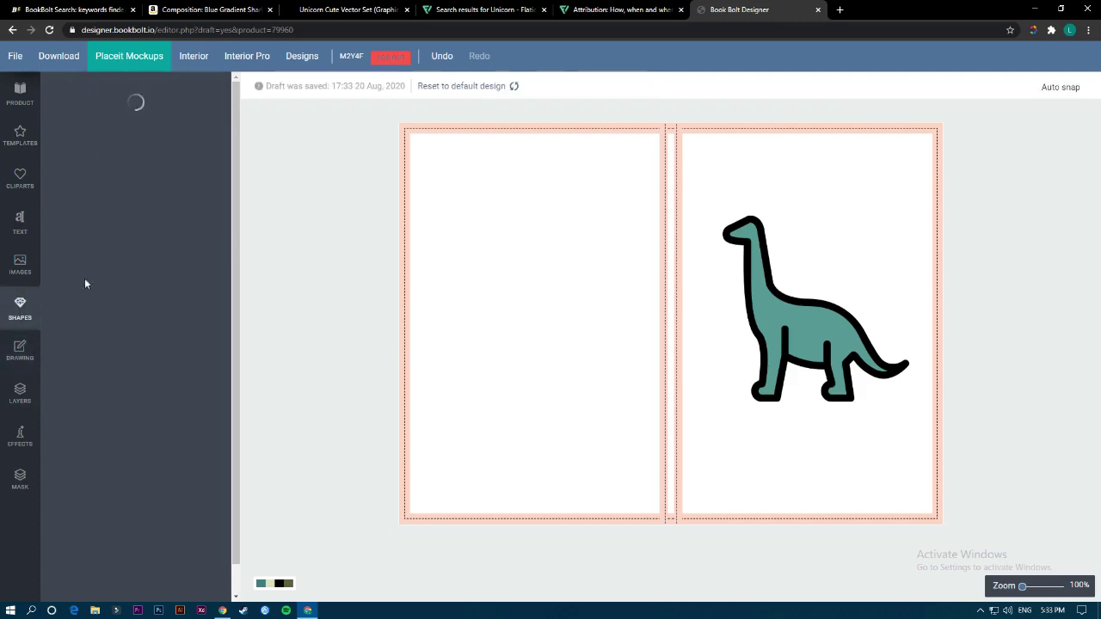
click(20, 265)
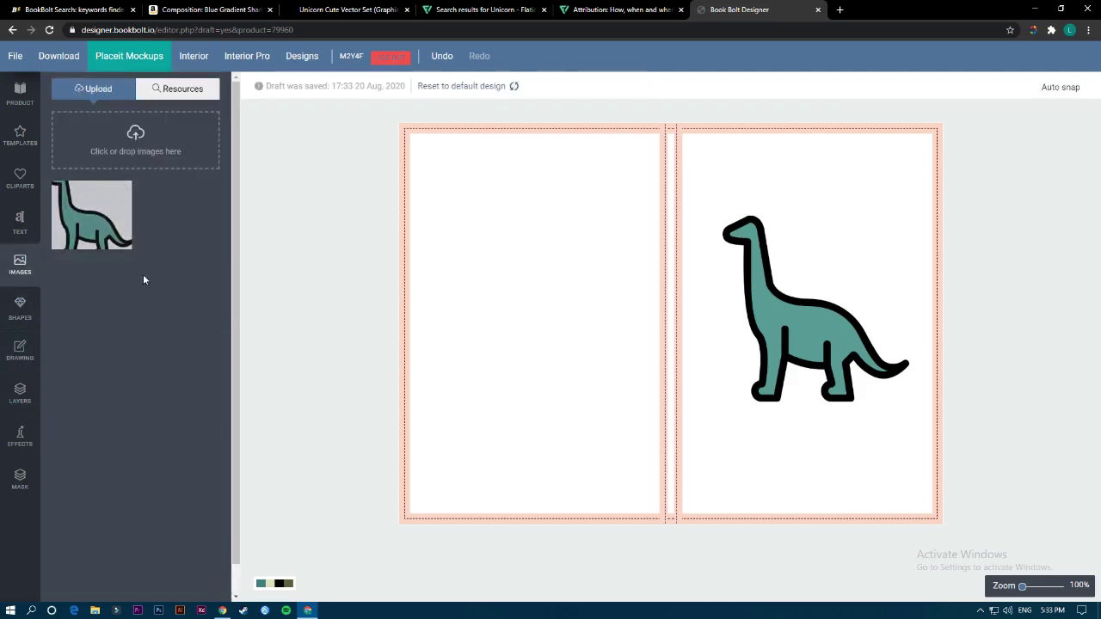
click(16, 222)
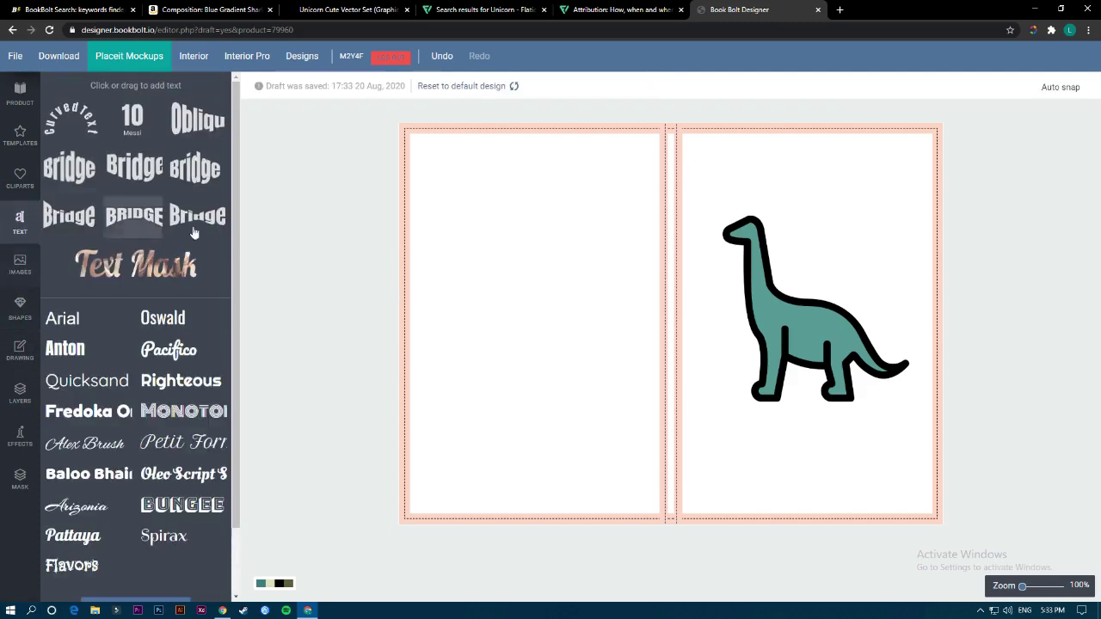
click(21, 181)
click(20, 136)
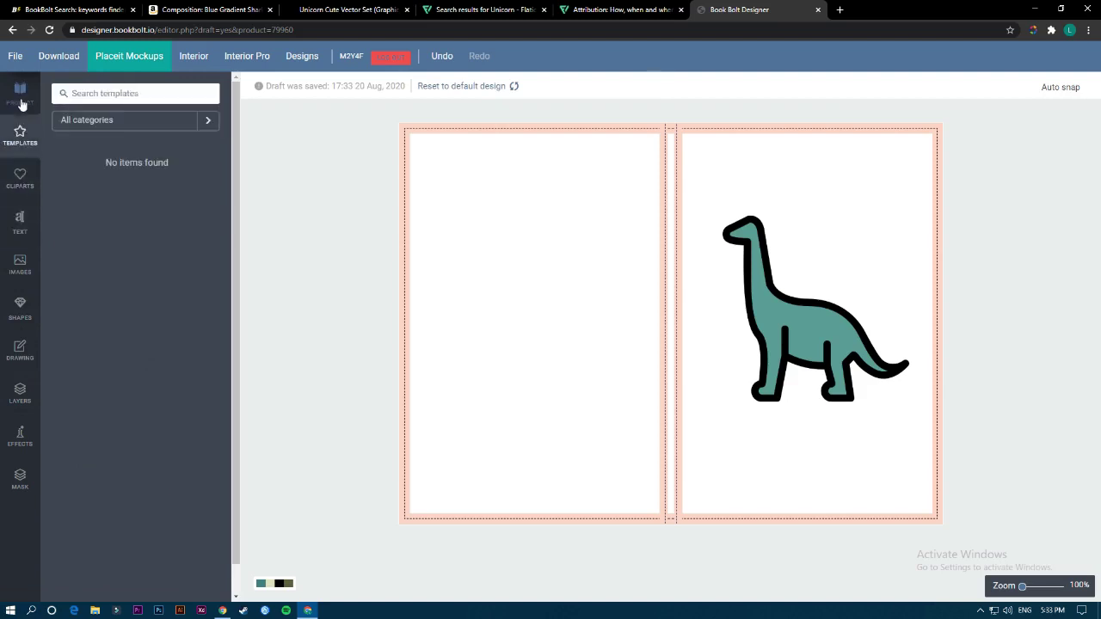
click(20, 99)
click(812, 338)
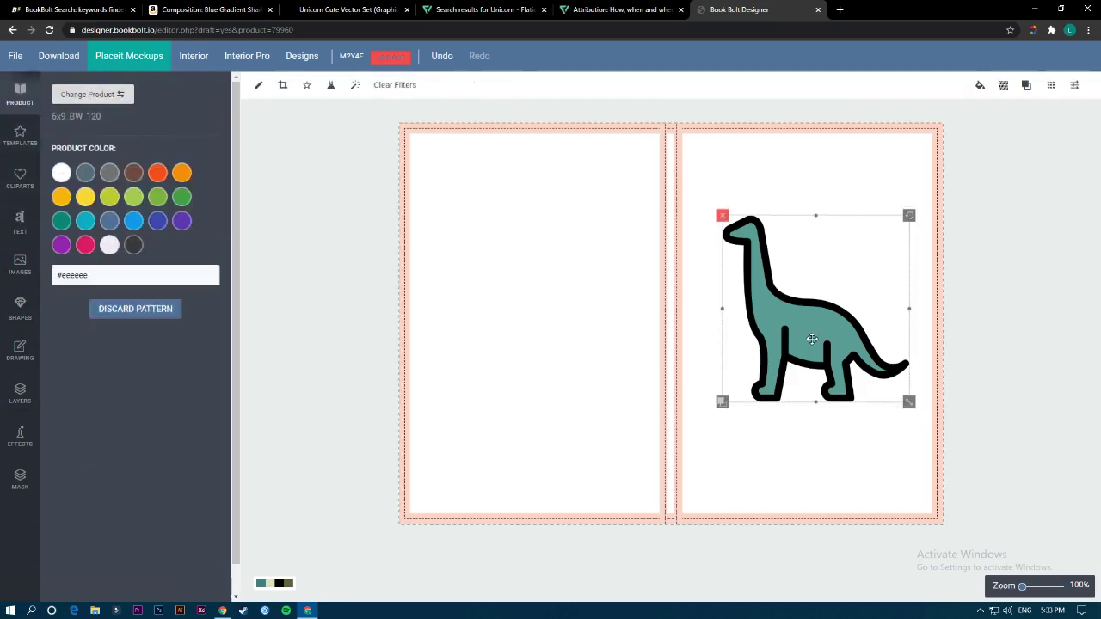
drag(910, 401, 732, 303)
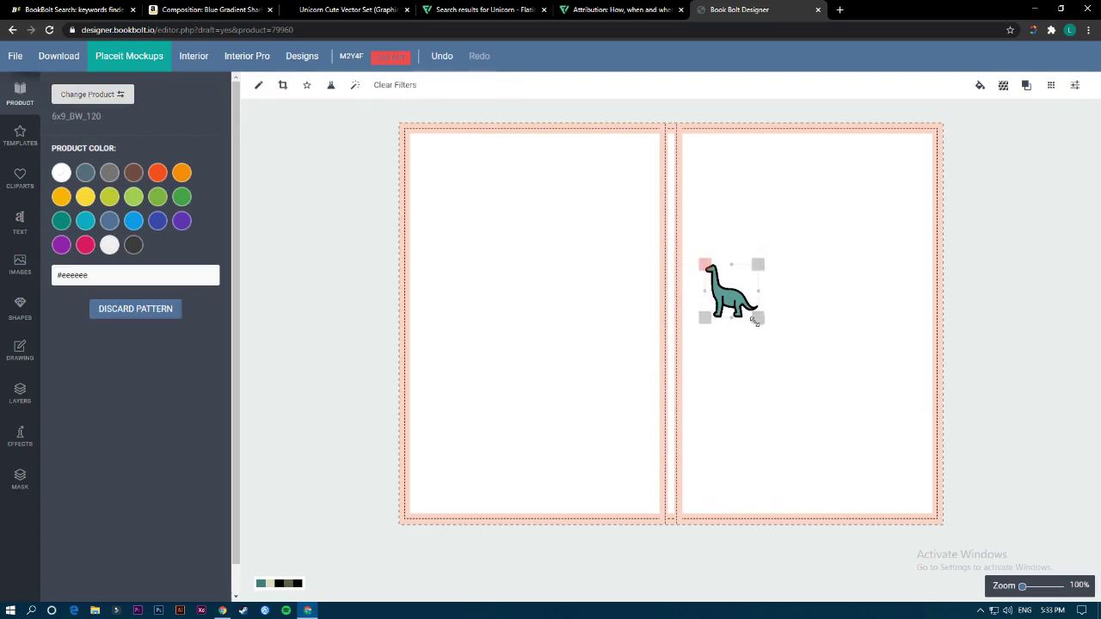
Step: Apply the Horizontal Bricks Repeat pattern to the small dinosaur
click(1005, 86)
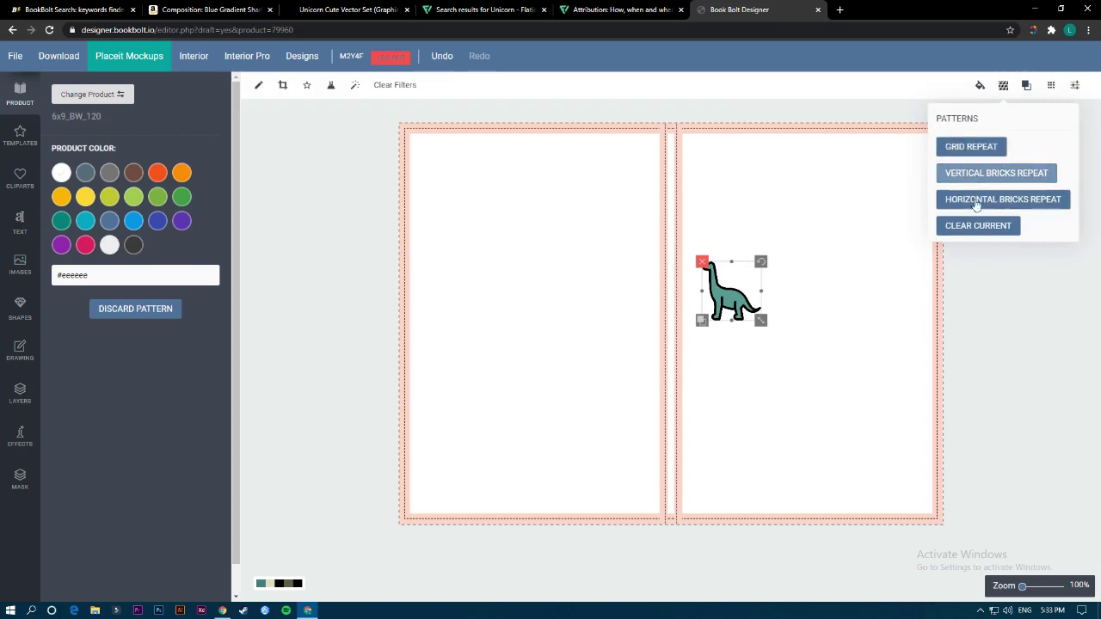
click(1023, 202)
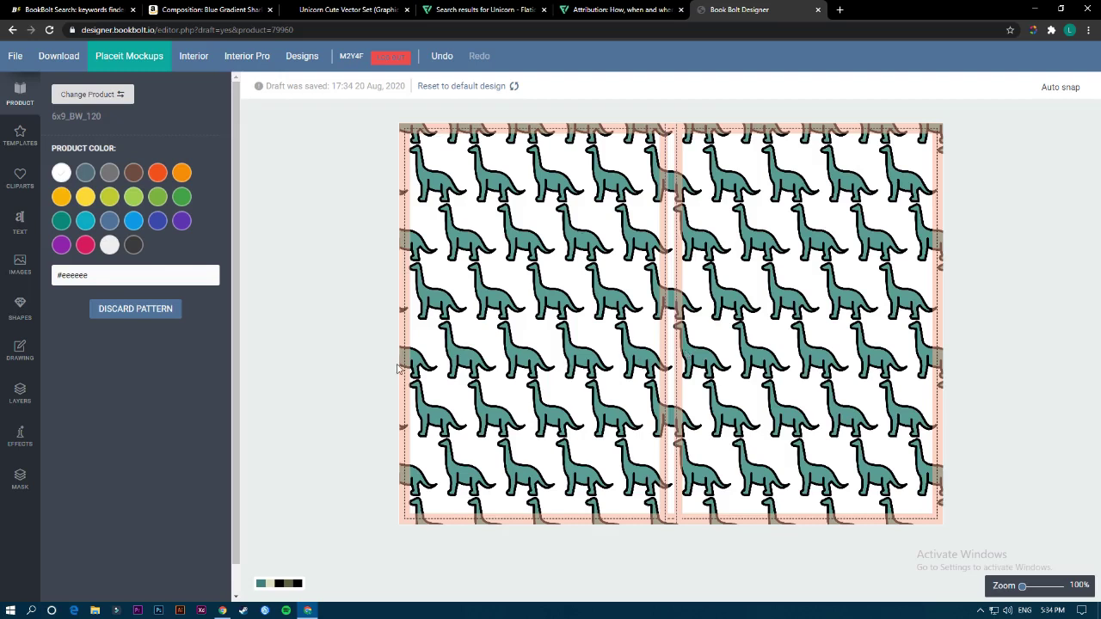
Step: Discard the dinosaur pattern, confirm, and adjust the single remaining dinosaur
click(146, 316)
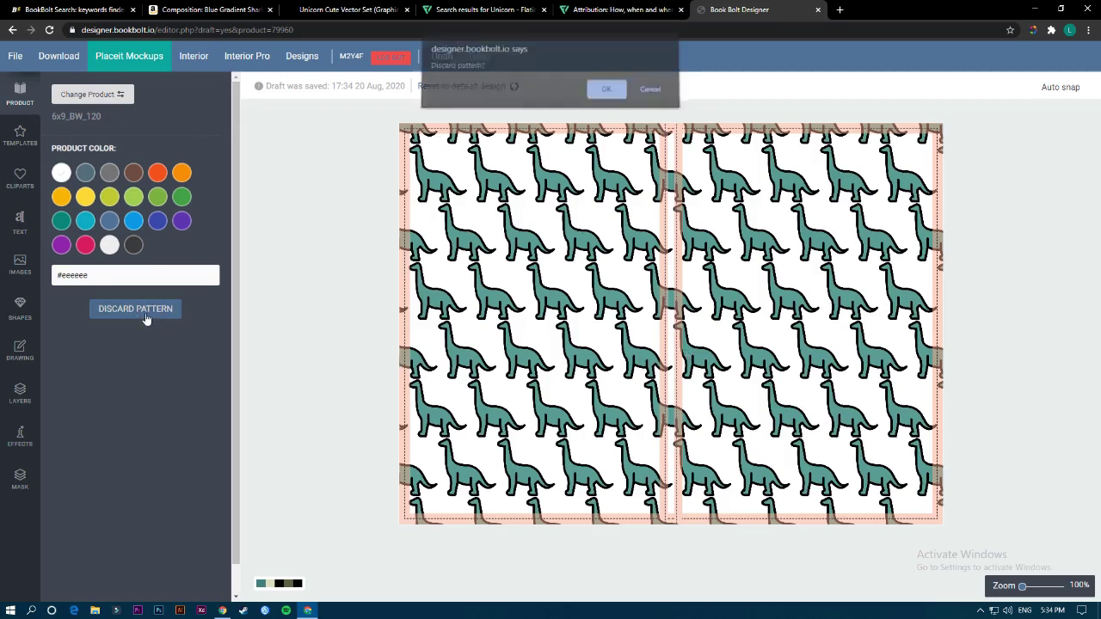
click(611, 98)
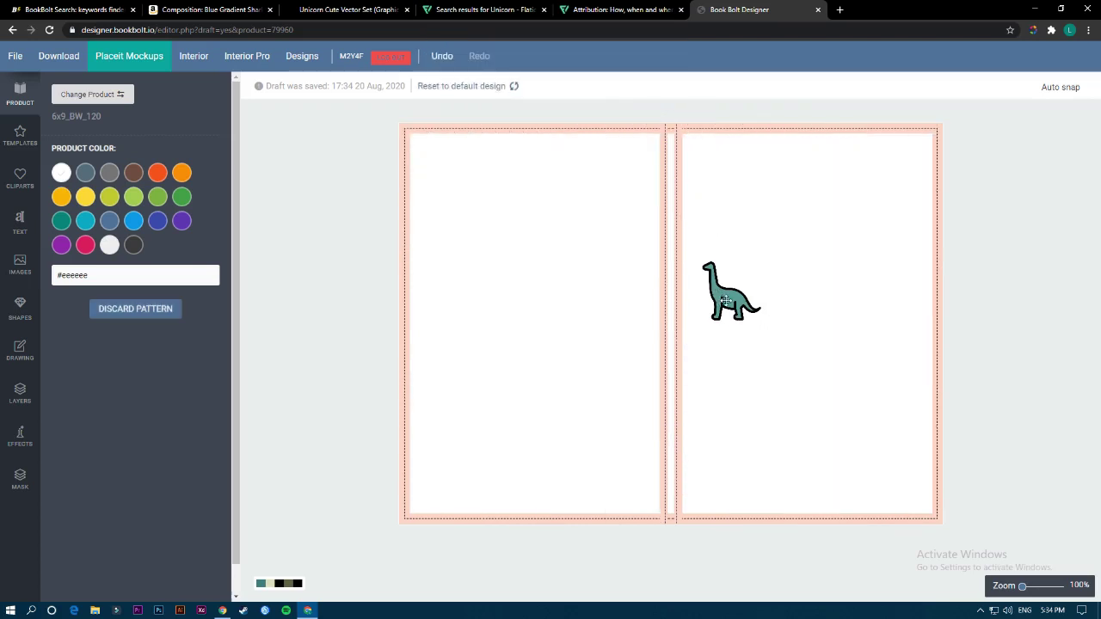
mouse_move(727, 300)
mouse_down()
mouse_move(633, 300)
mouse_move(563, 279)
mouse_move(608, 311)
mouse_move(594, 300)
mouse_move(701, 294)
mouse_move(744, 304)
mouse_up()
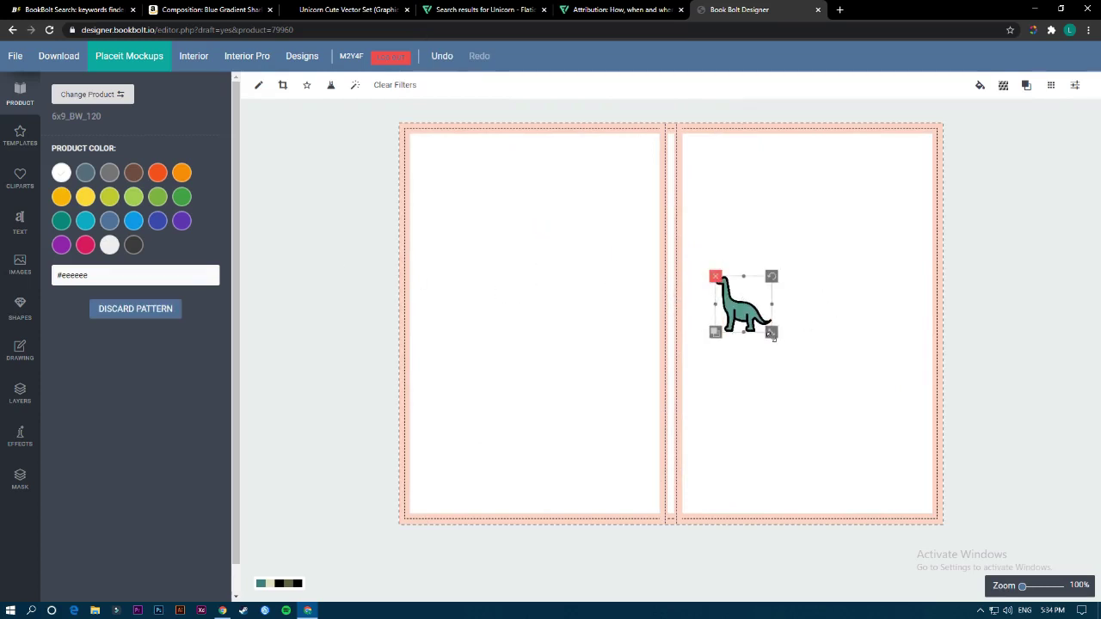
Step: Re-apply the Horizontal Bricks Repeat and set the cover background to light grey #eeeeee
click(1003, 86)
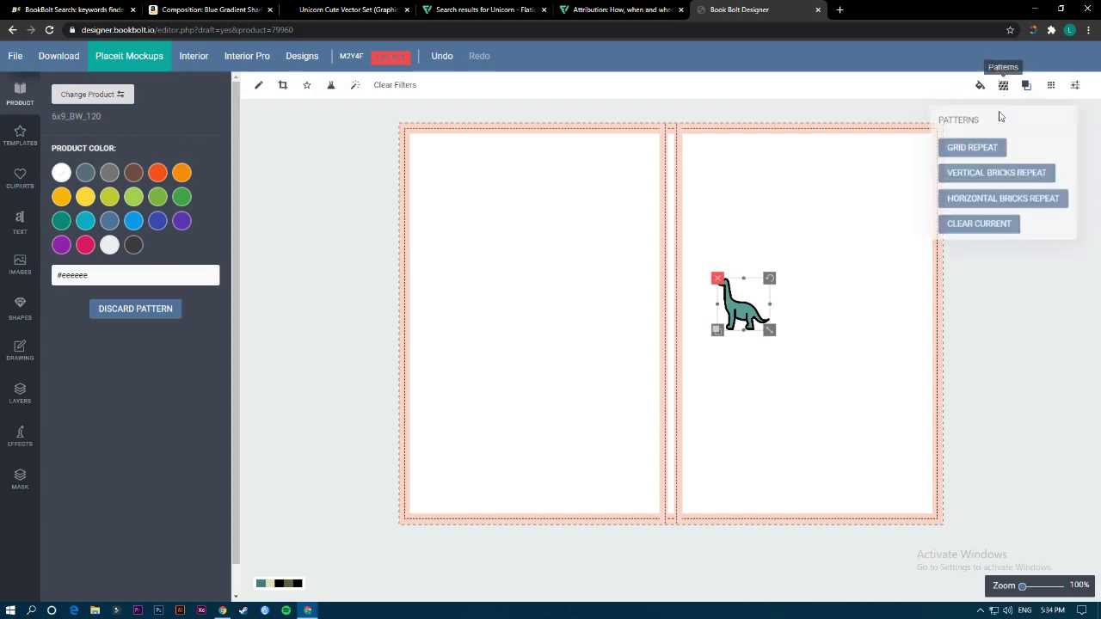
click(983, 199)
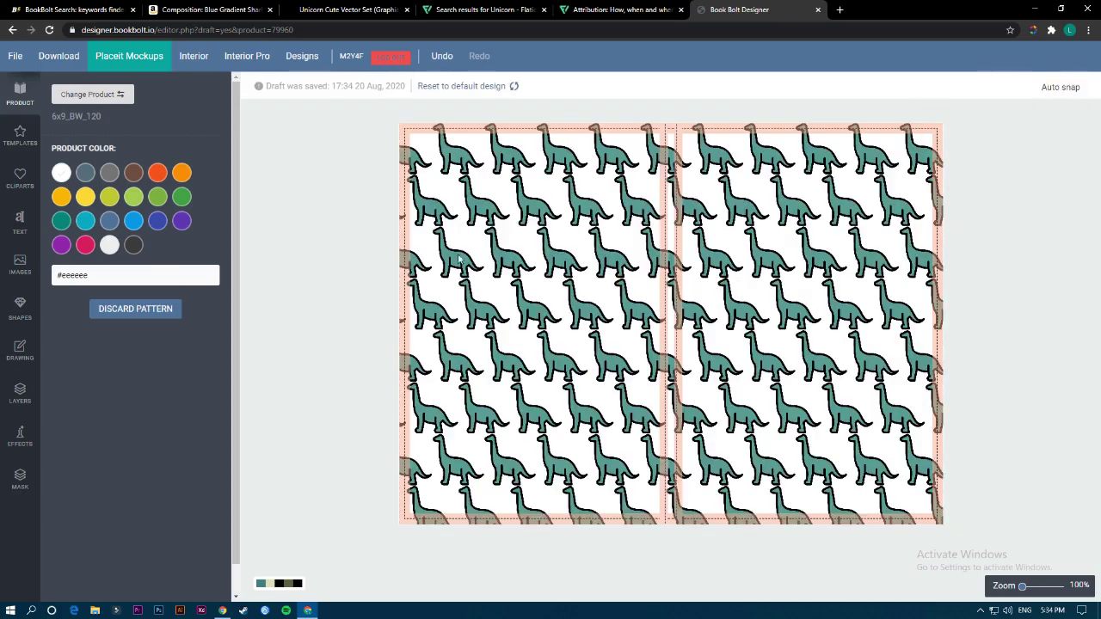
click(182, 221)
click(182, 172)
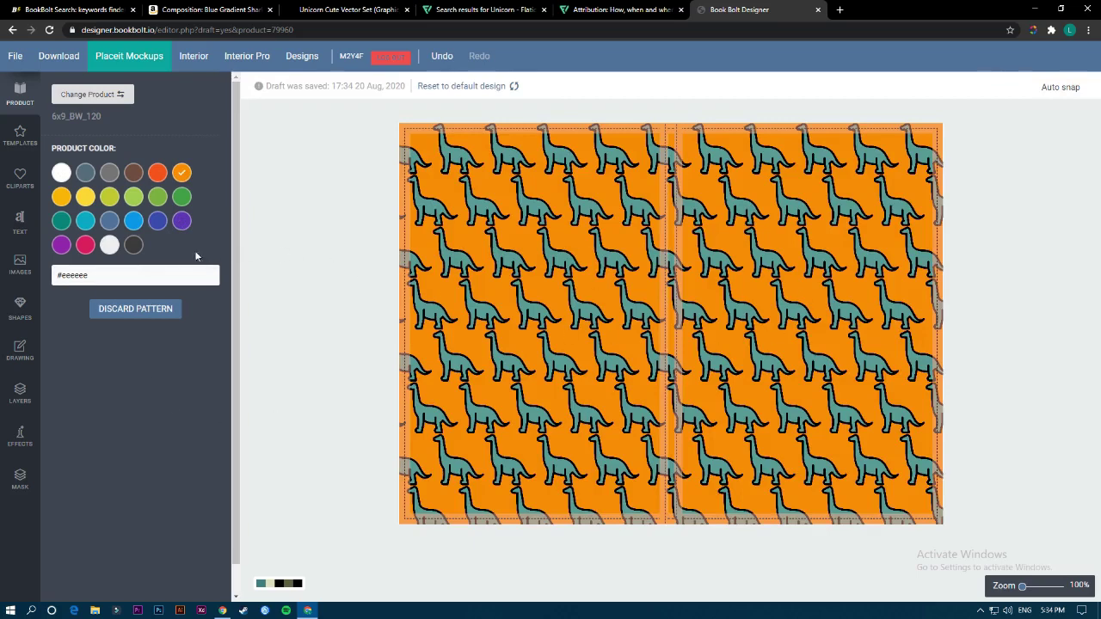
click(110, 245)
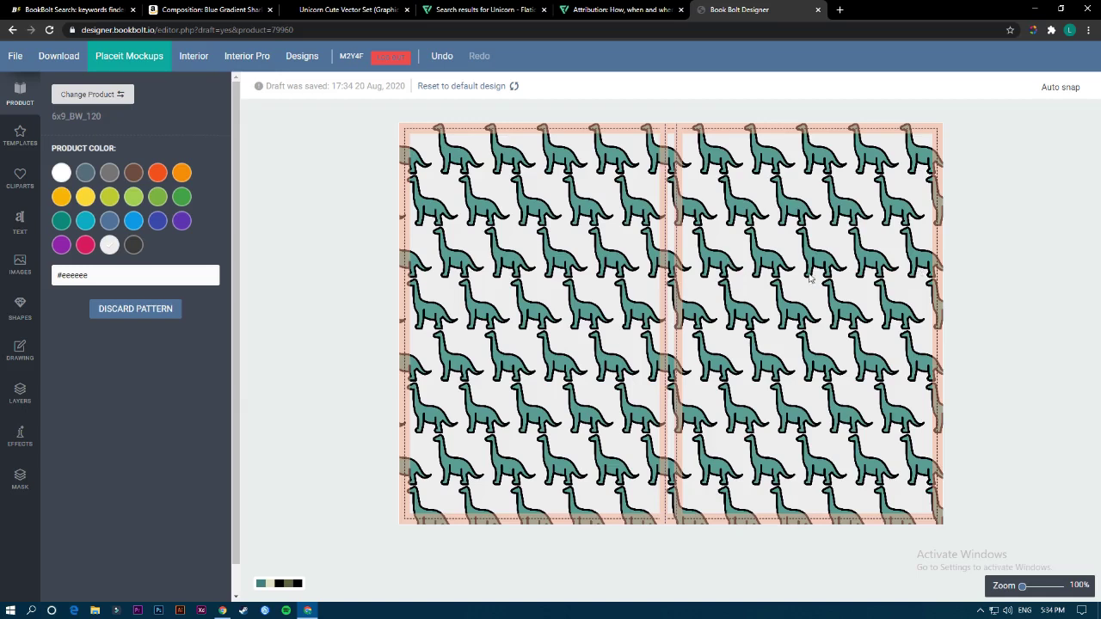
Step: Check the shark notebook's Amazon listing for reference, then return to the cover design
click(213, 10)
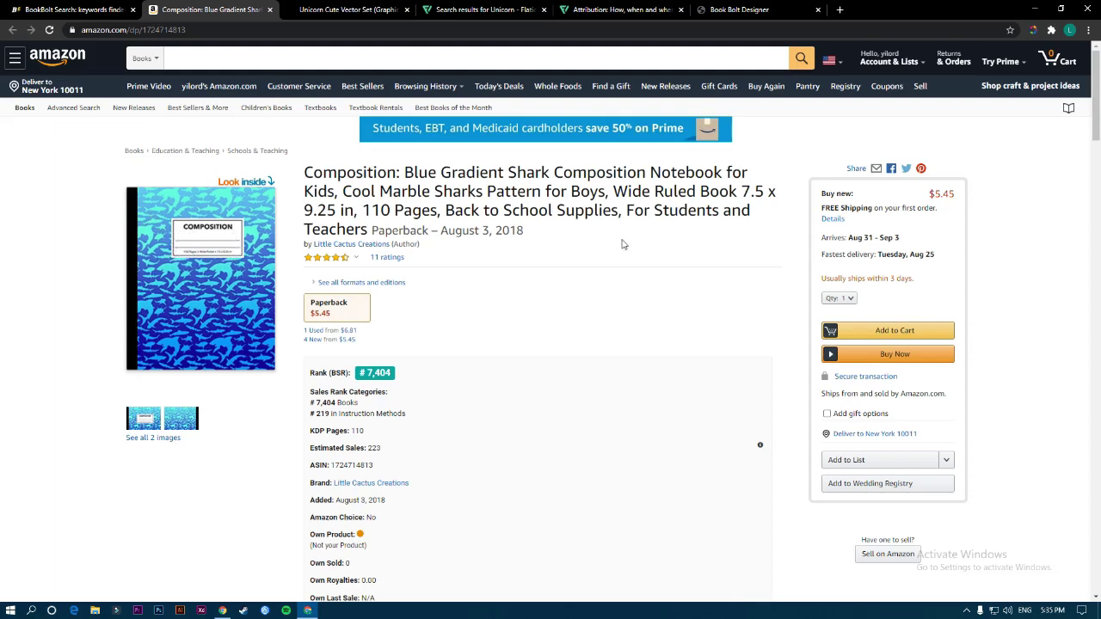
click(746, 8)
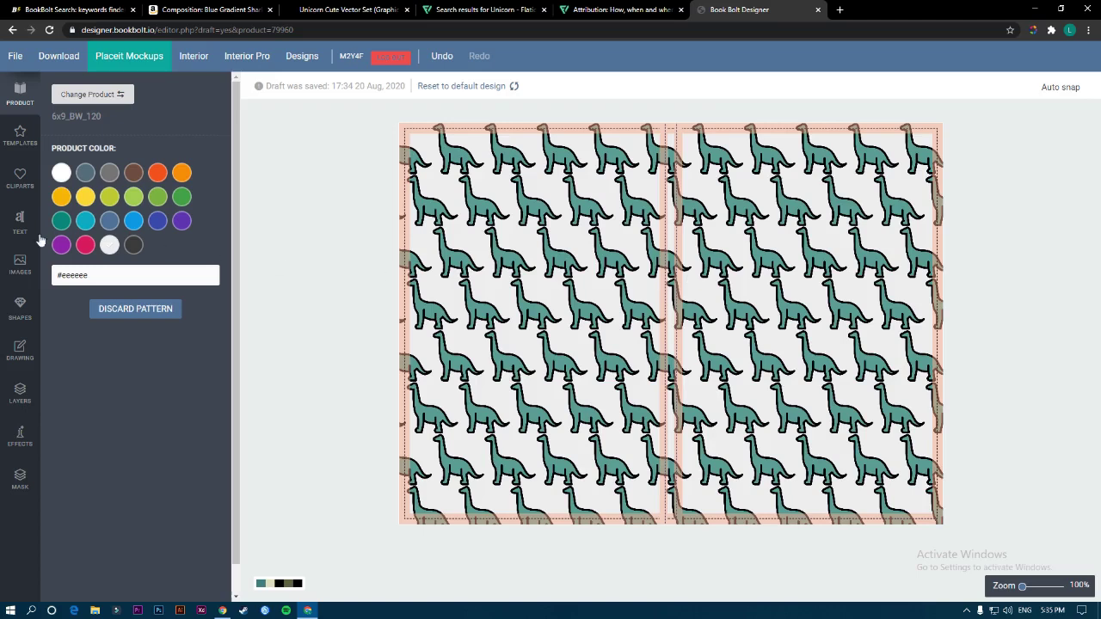
click(18, 314)
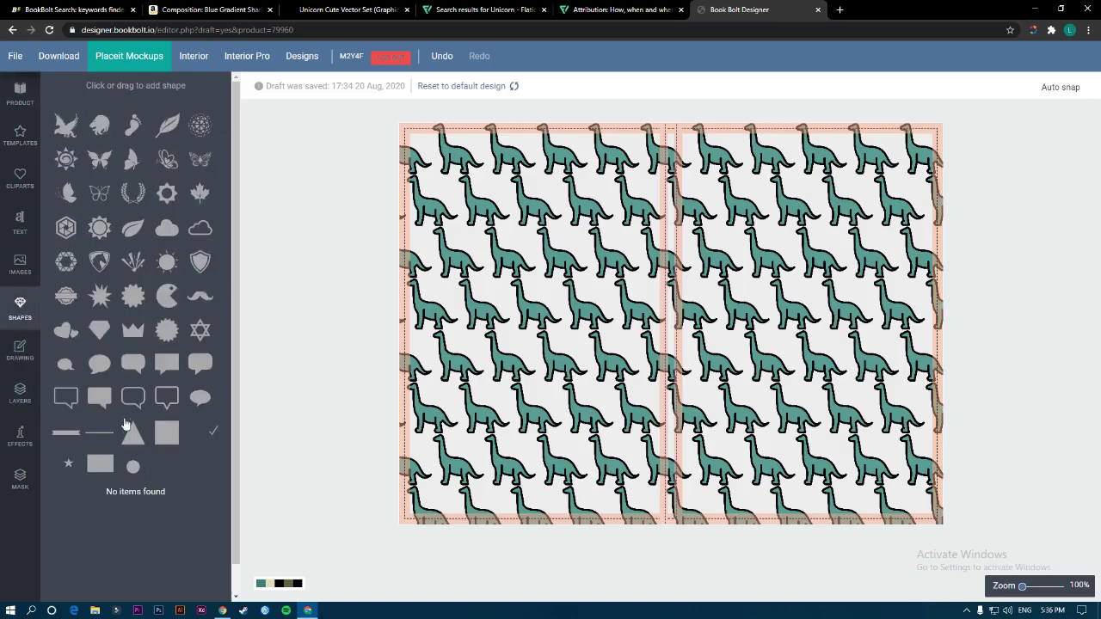
Step: Add the striped square shape and stretch it into a wide, full-height bar over the spine
click(165, 436)
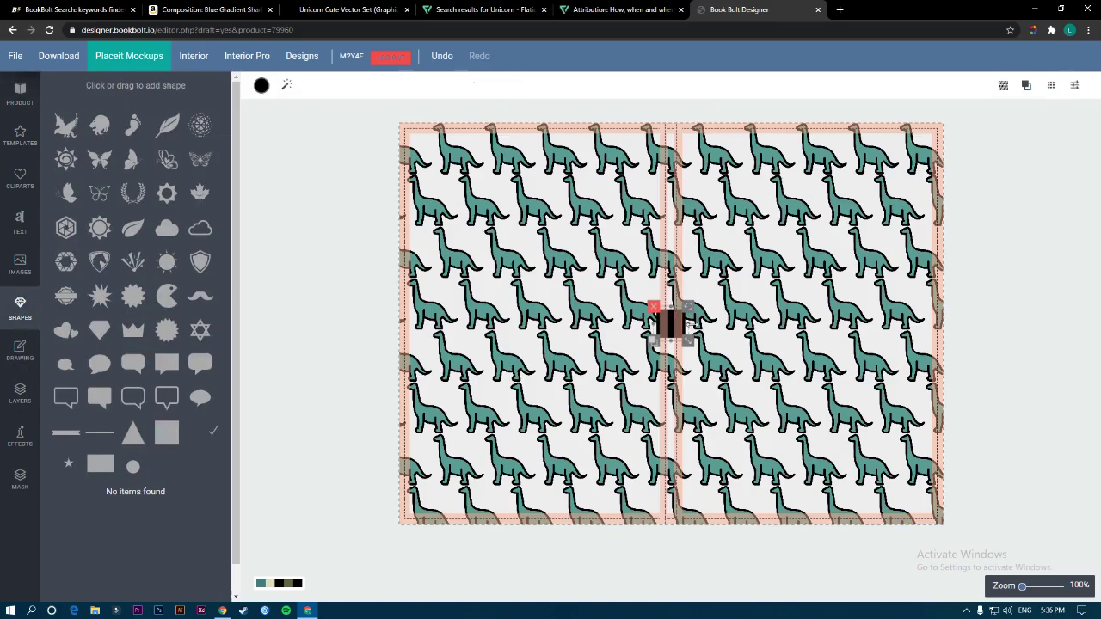
drag(672, 340, 662, 585)
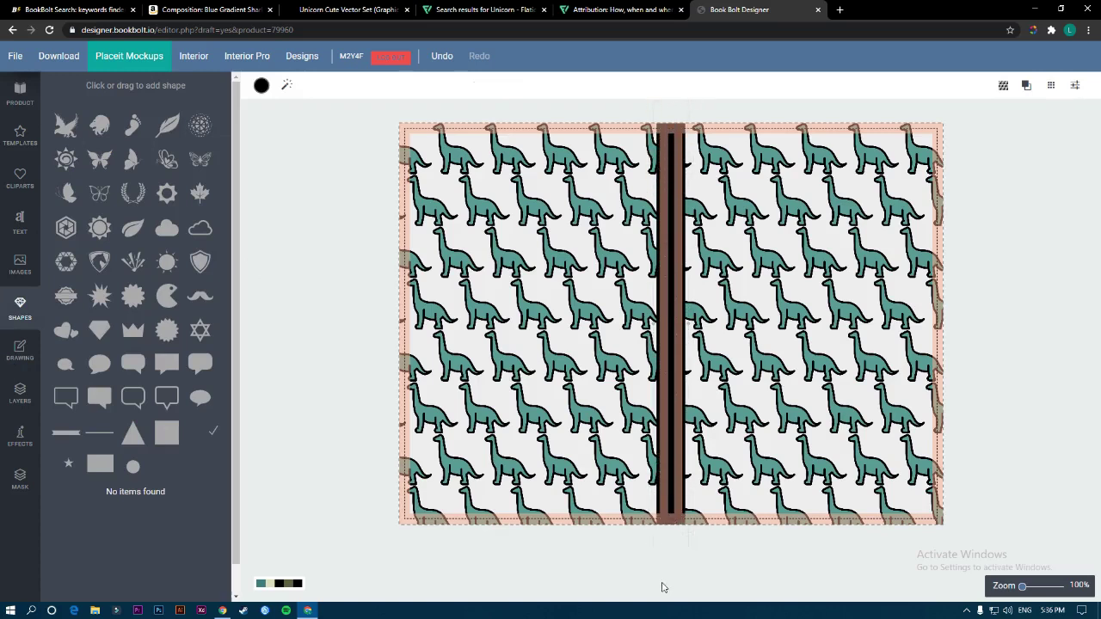
drag(688, 315, 697, 318)
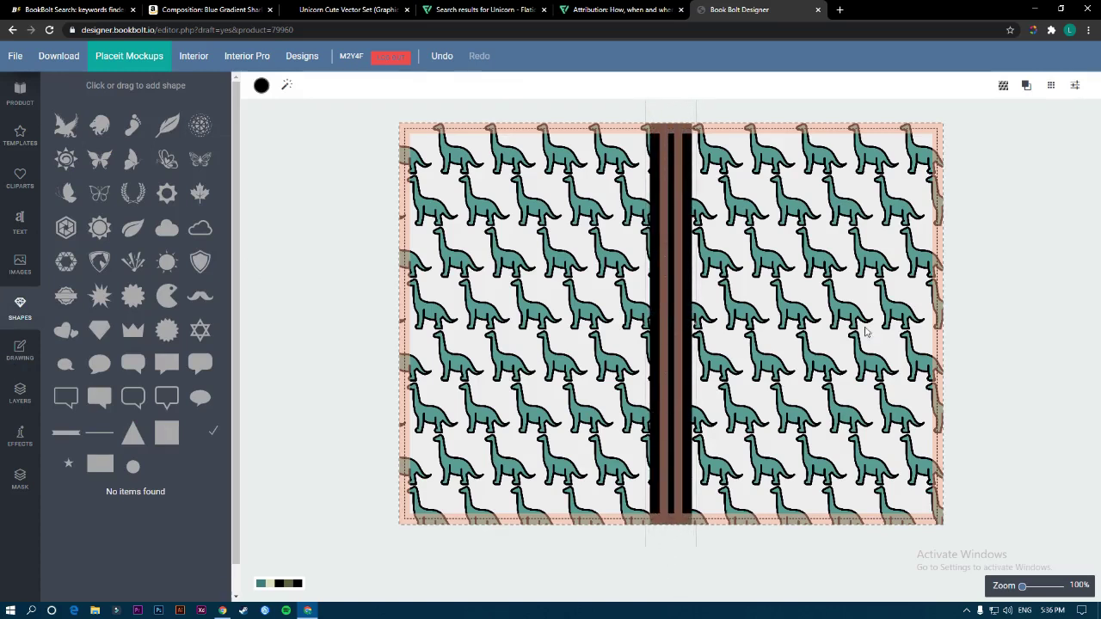
click(962, 321)
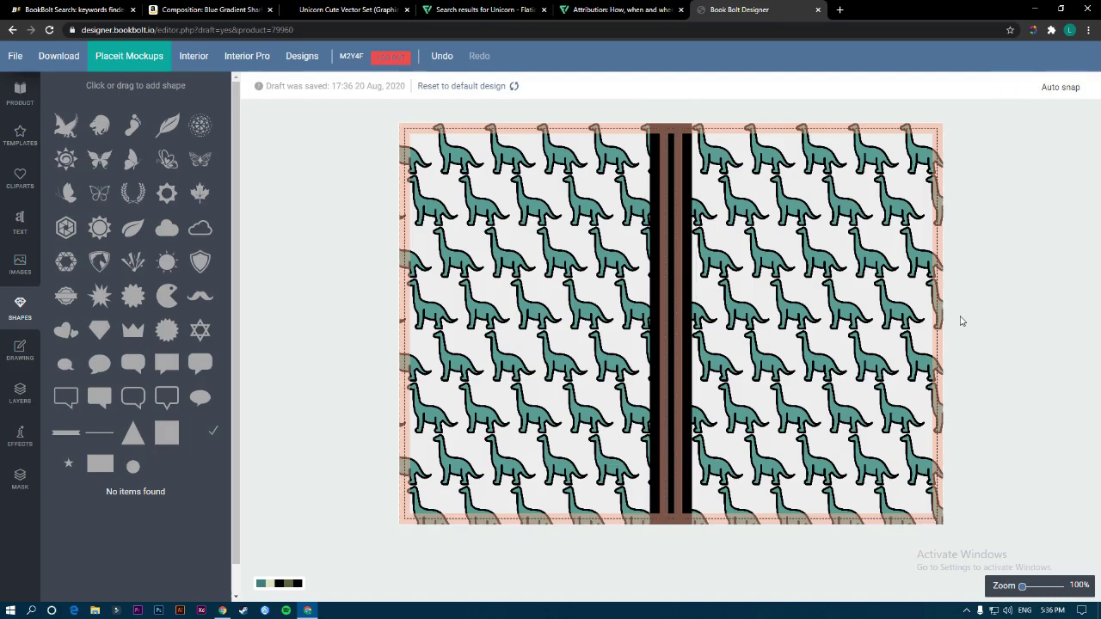
click(680, 234)
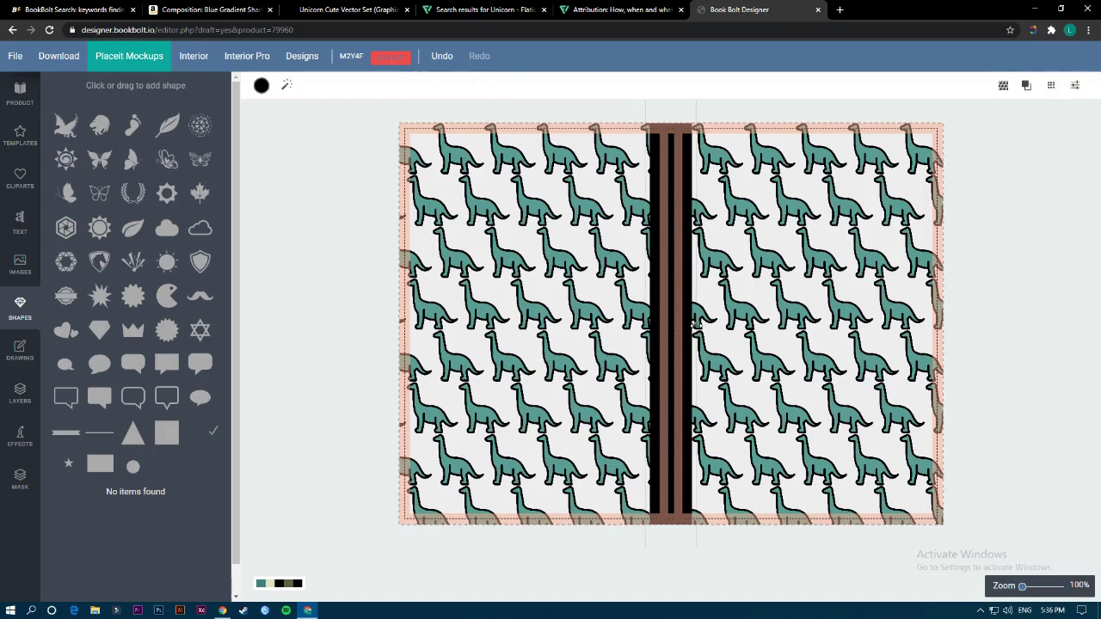
drag(697, 322, 707, 322)
click(929, 295)
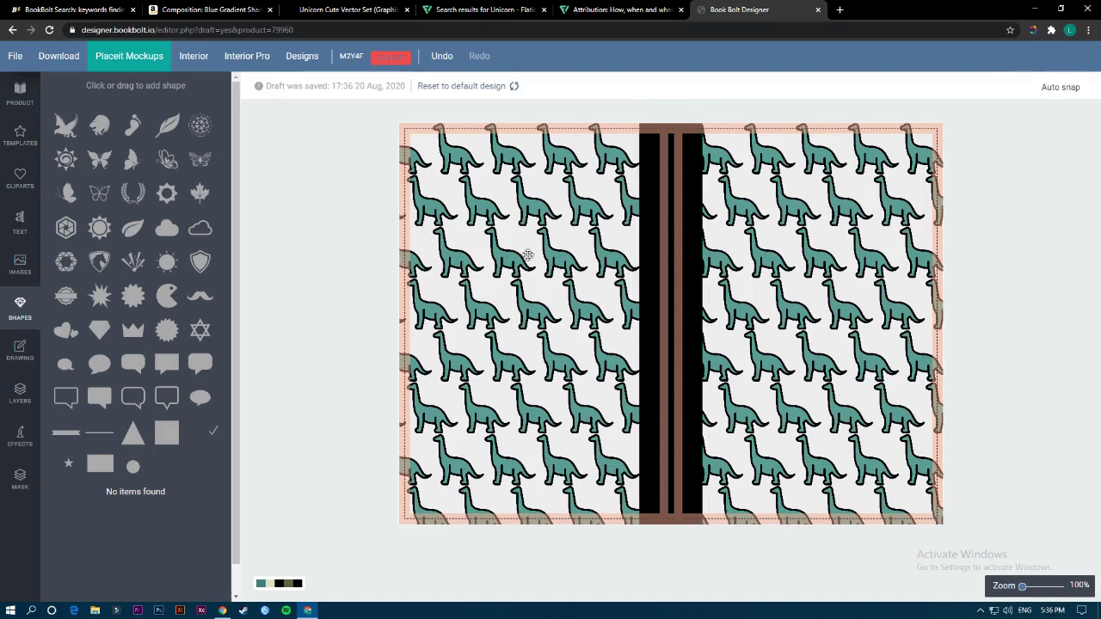
Step: Add a rectangle and size it into a nameplate near the top of the front cover
click(99, 465)
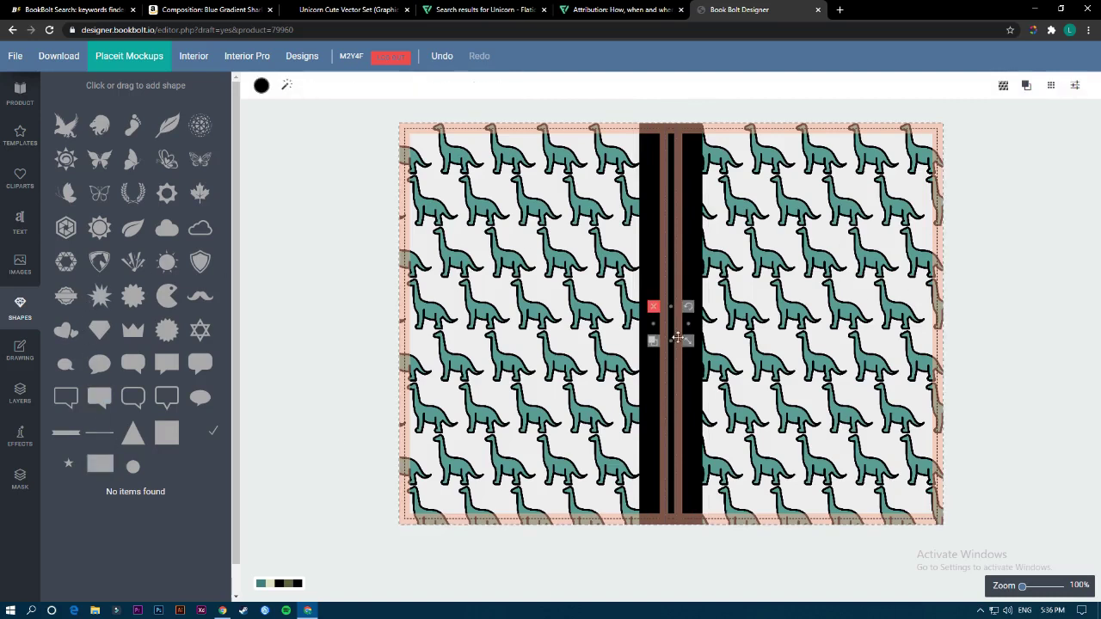
drag(689, 340, 774, 340)
drag(709, 325, 901, 215)
drag(820, 164, 813, 204)
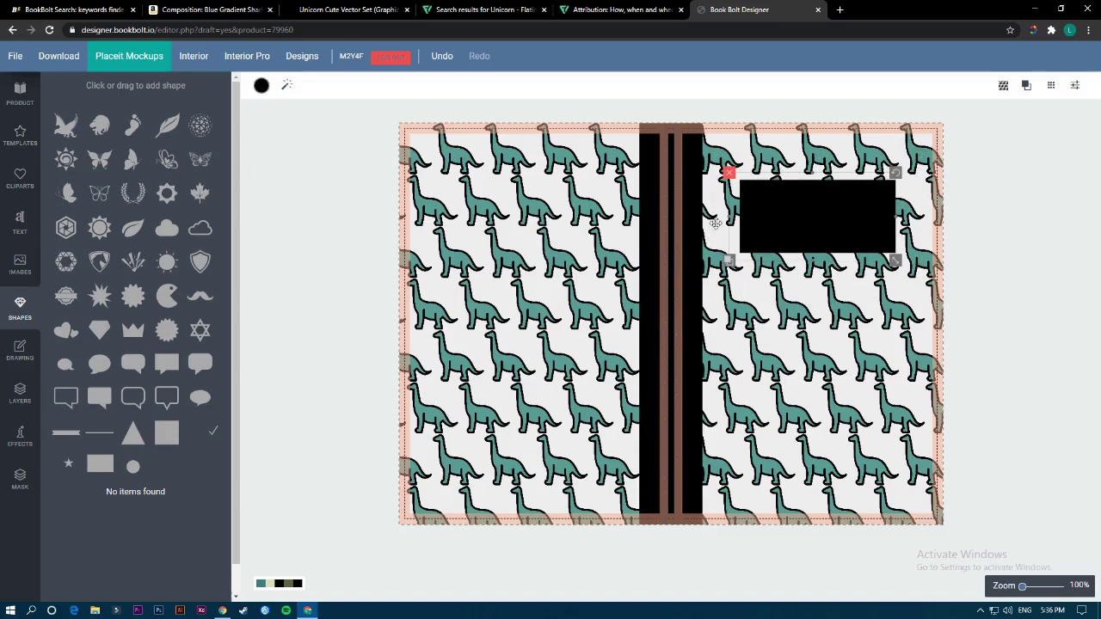
Step: Change the nameplate rectangle's fill to pale cream #f4f2de
click(262, 85)
click(323, 203)
click(295, 203)
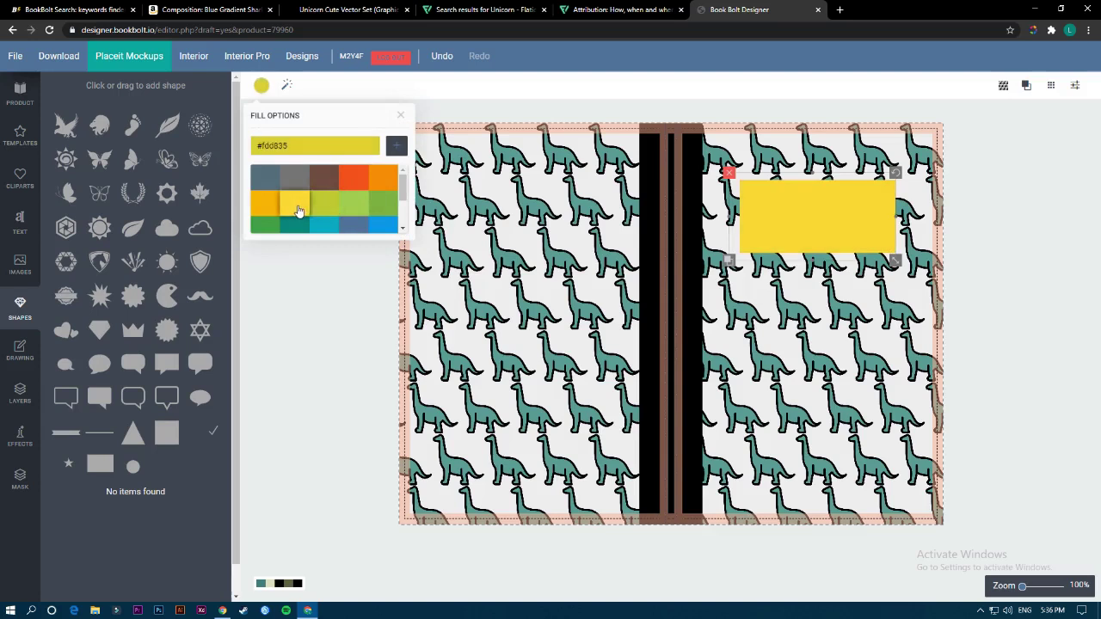
click(360, 189)
click(310, 146)
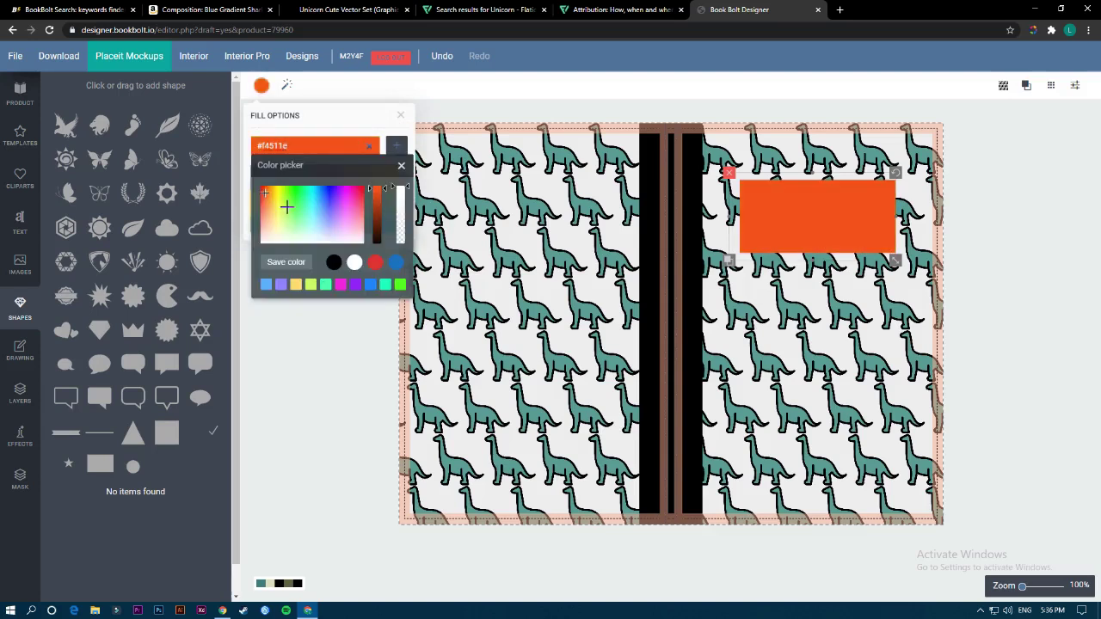
drag(286, 207, 284, 227)
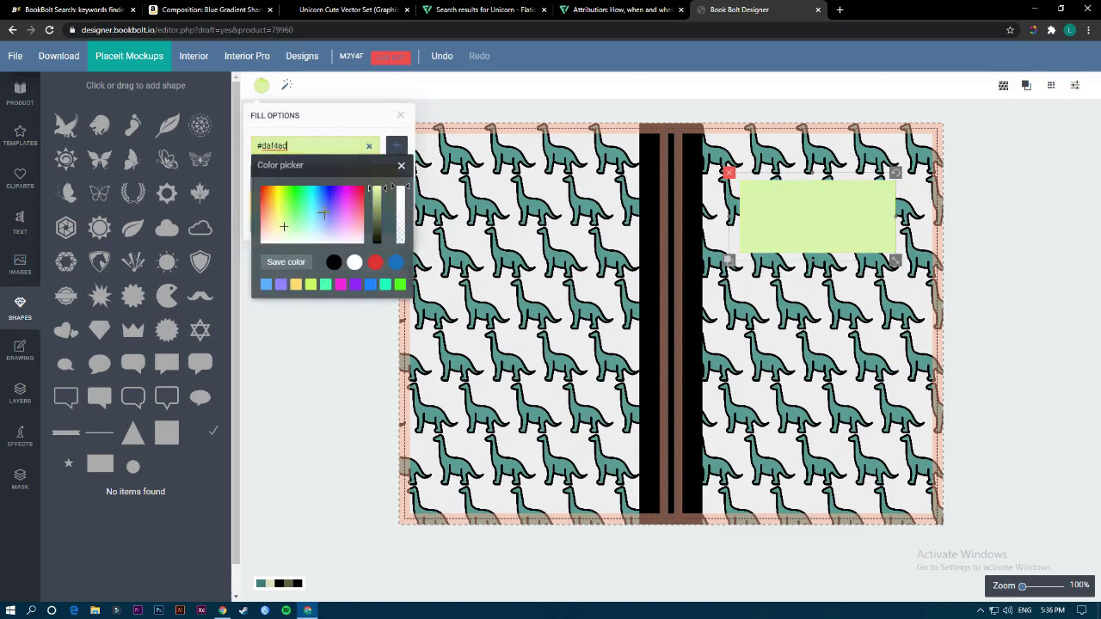
click(275, 237)
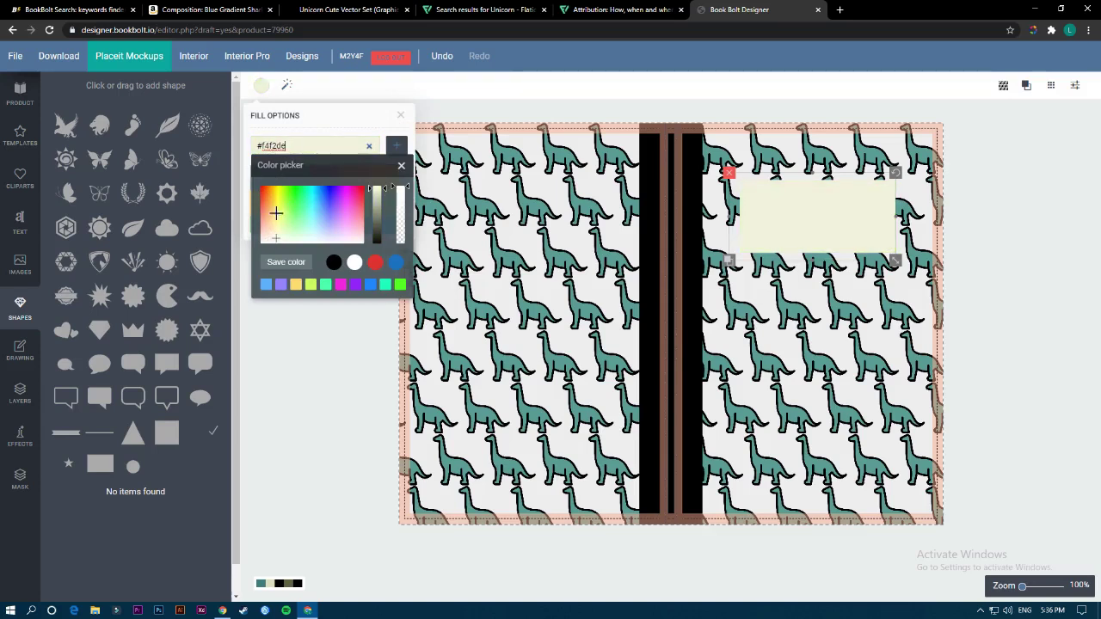
click(984, 257)
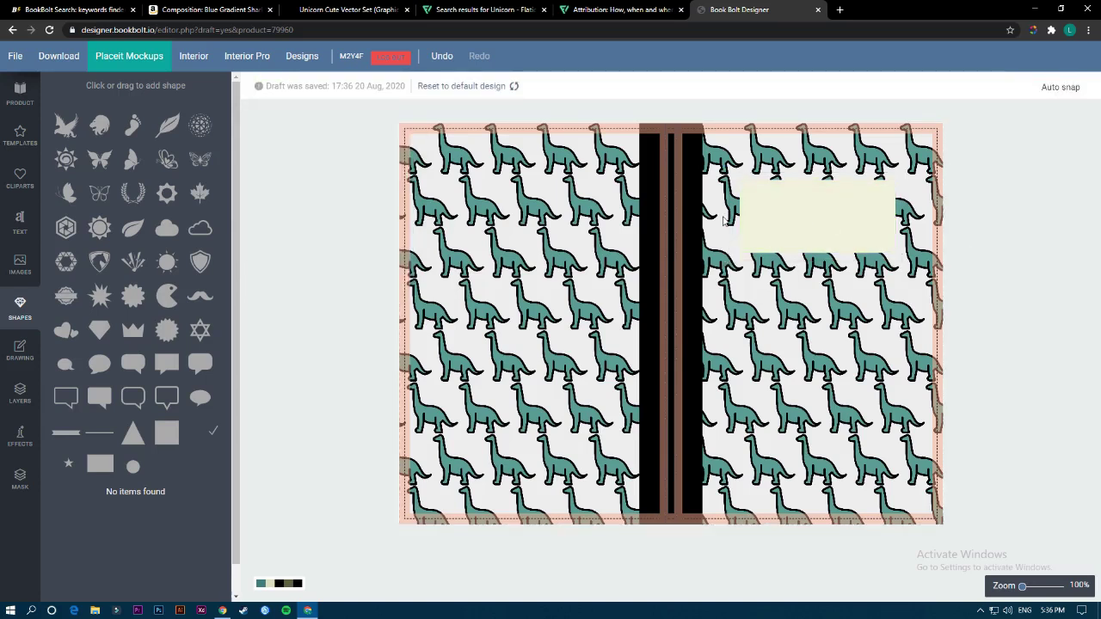
Step: Add an Arial text object, place it on the cream nameplate and enlarge it
click(20, 222)
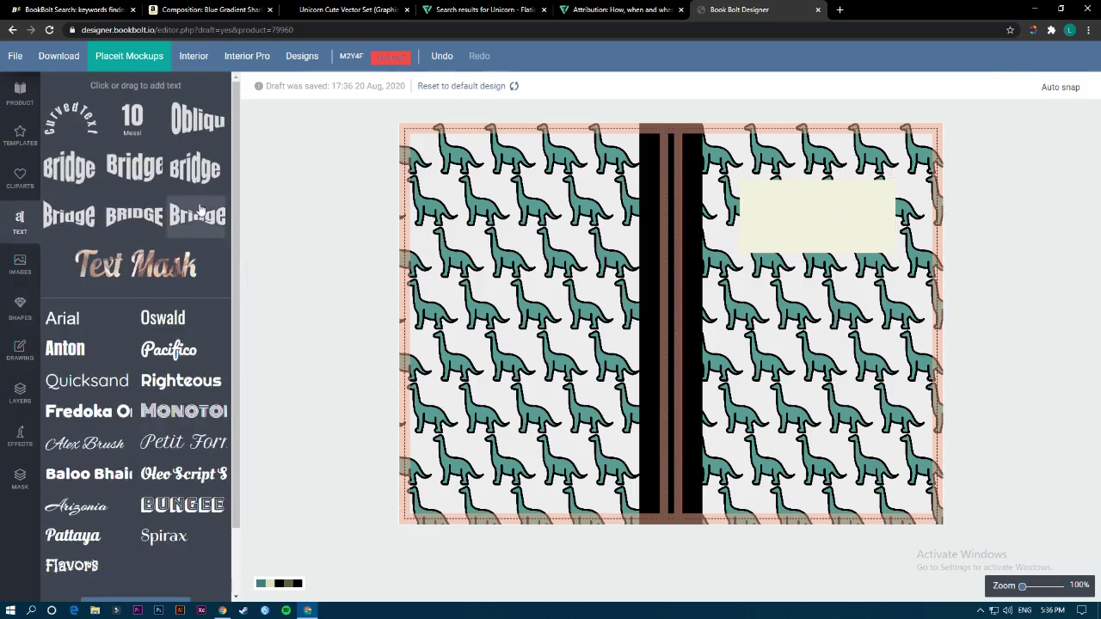
click(68, 323)
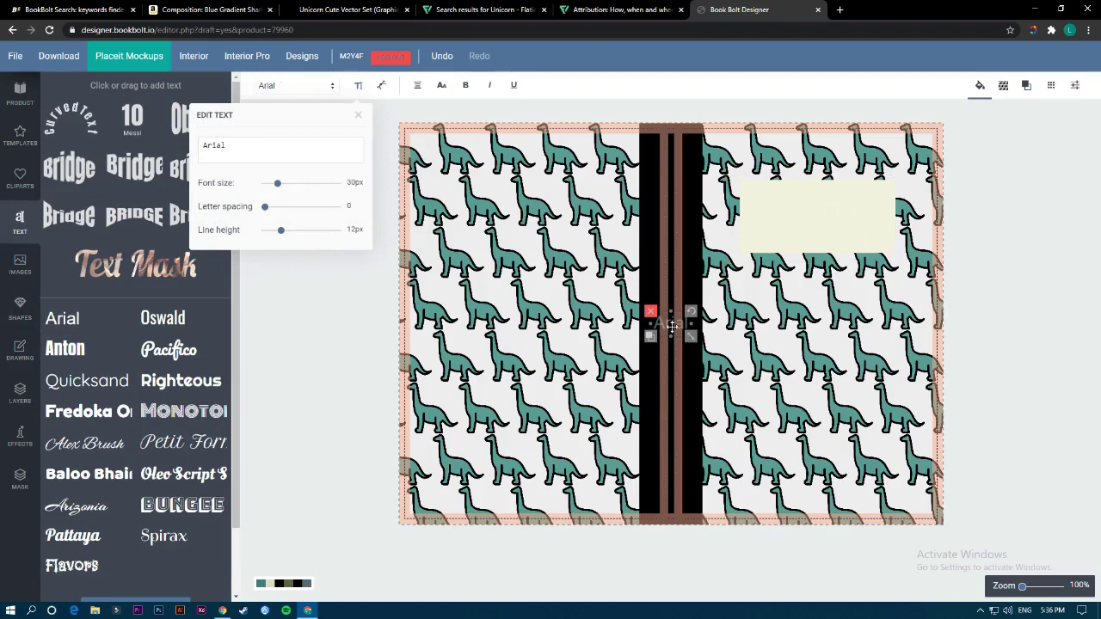
drag(672, 325, 797, 201)
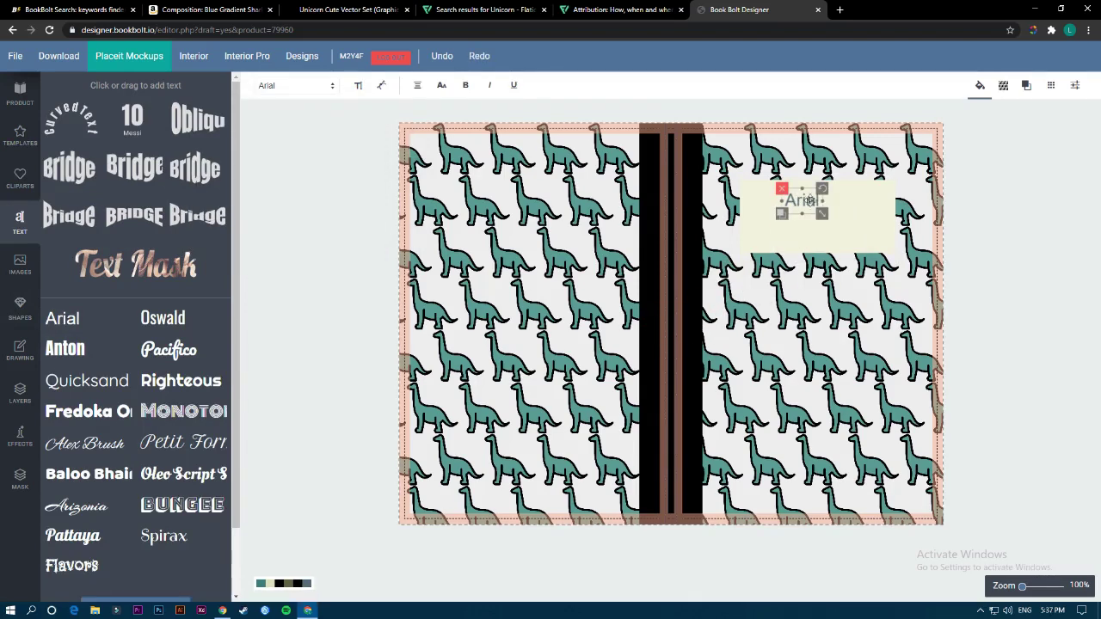
mouse_move(815, 212)
mouse_down()
mouse_move(836, 221)
mouse_move(822, 204)
mouse_up()
click(1041, 256)
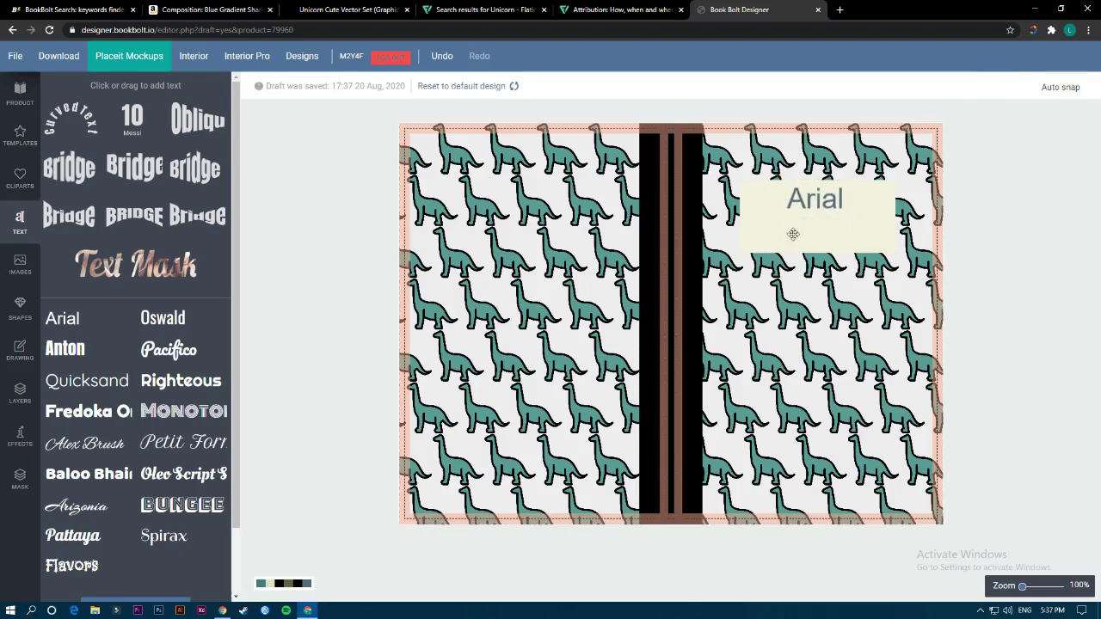
Step: Glance at the shark notebook reference on Amazon, then return to the cover design
click(207, 10)
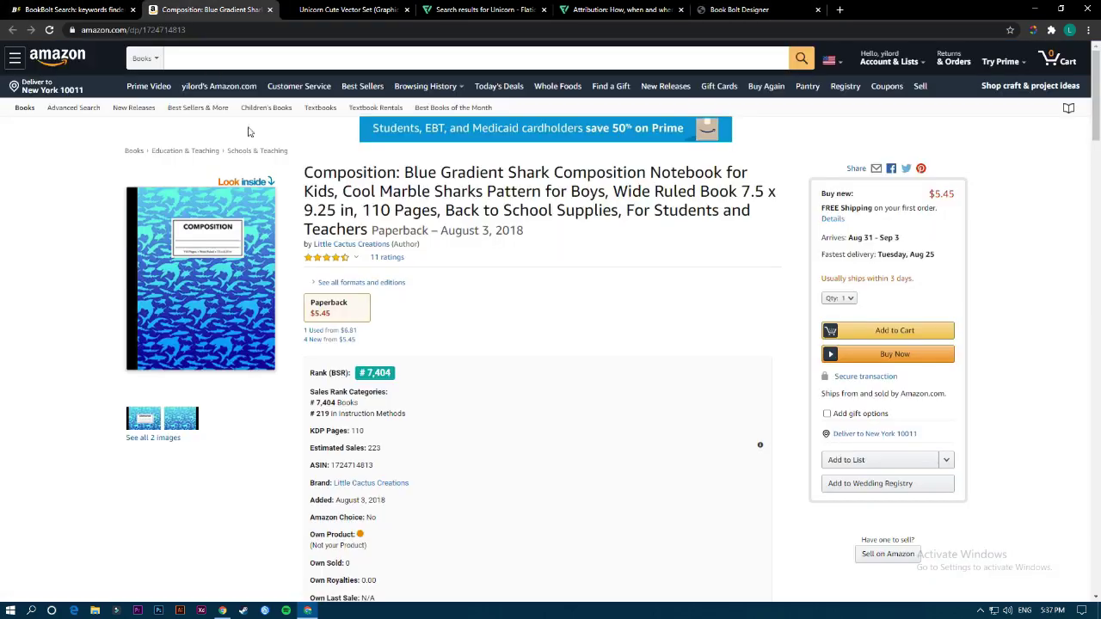
click(740, 10)
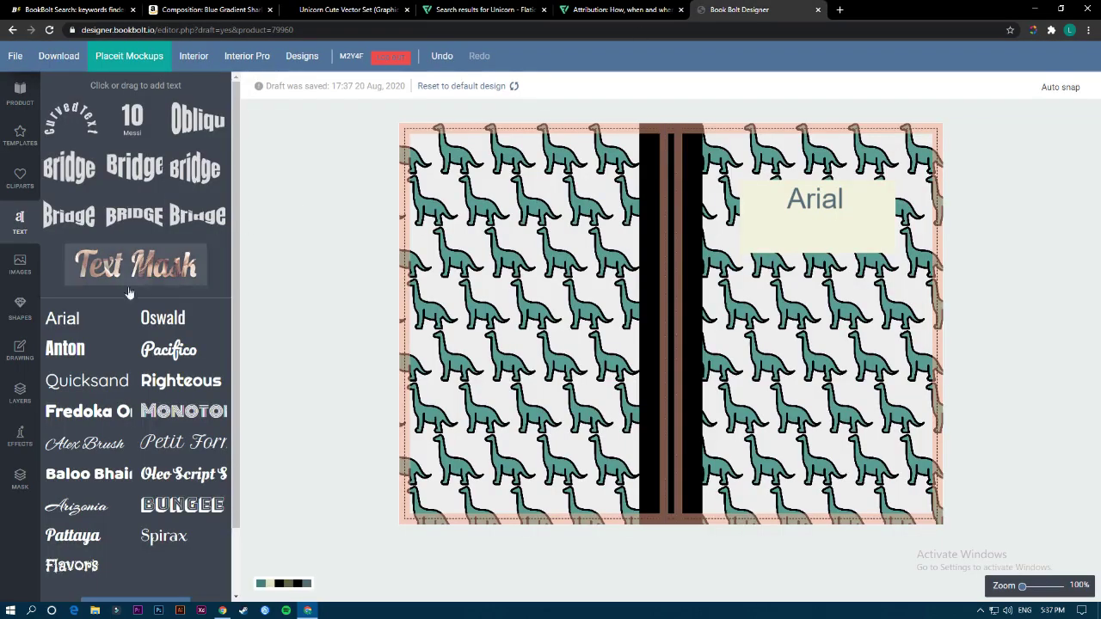
click(20, 310)
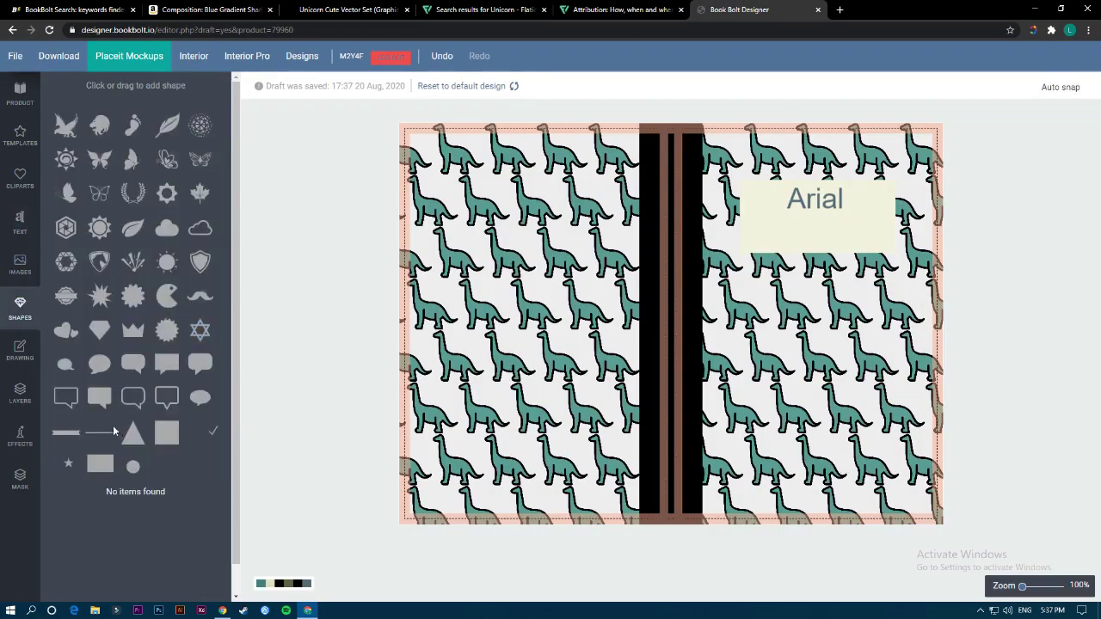
Step: Place a thin line under the Arial text, then duplicate it just below
click(99, 434)
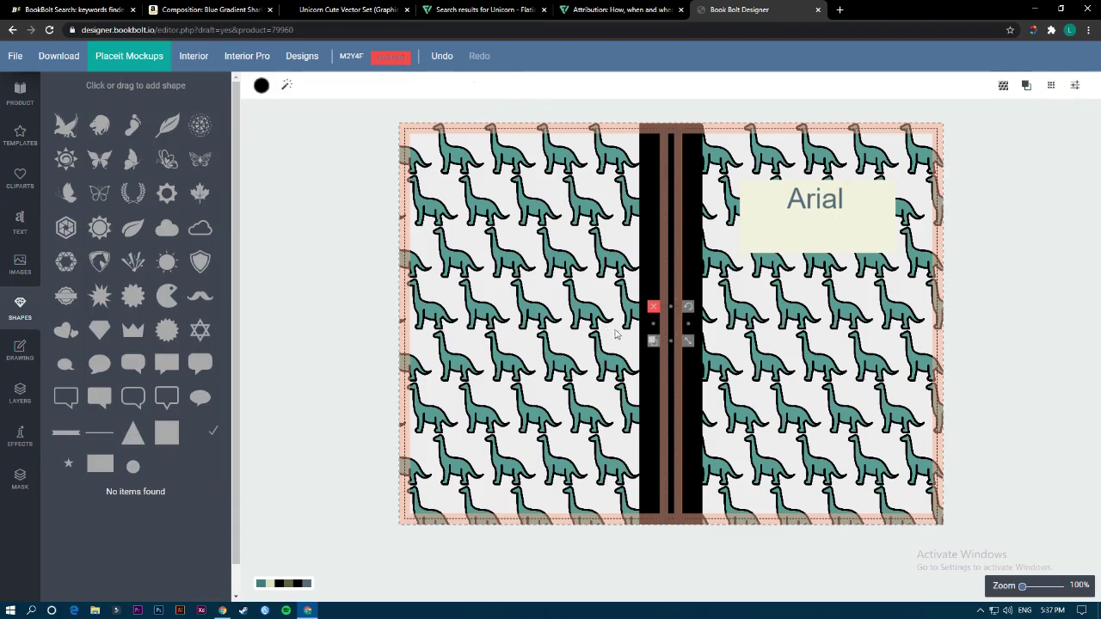
drag(794, 324, 801, 222)
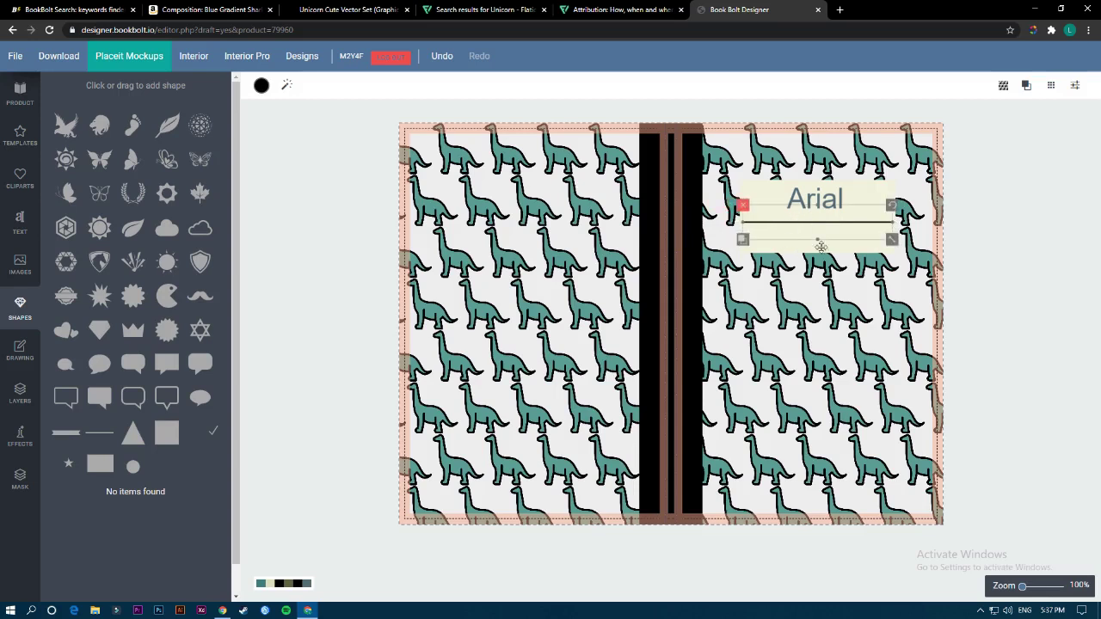
click(743, 240)
drag(834, 236, 775, 234)
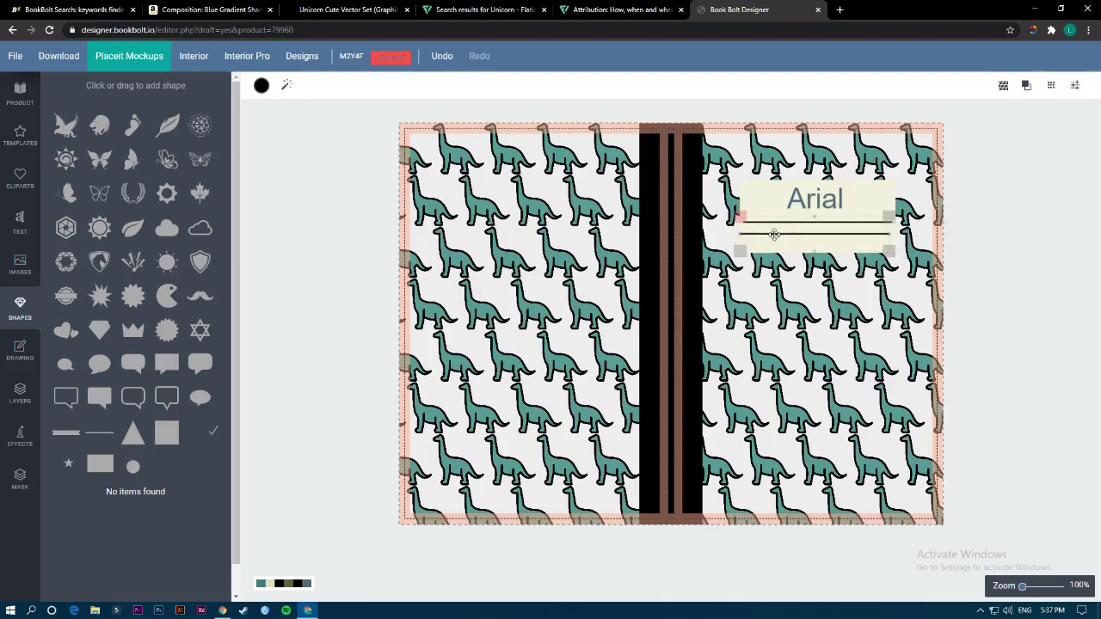
click(955, 239)
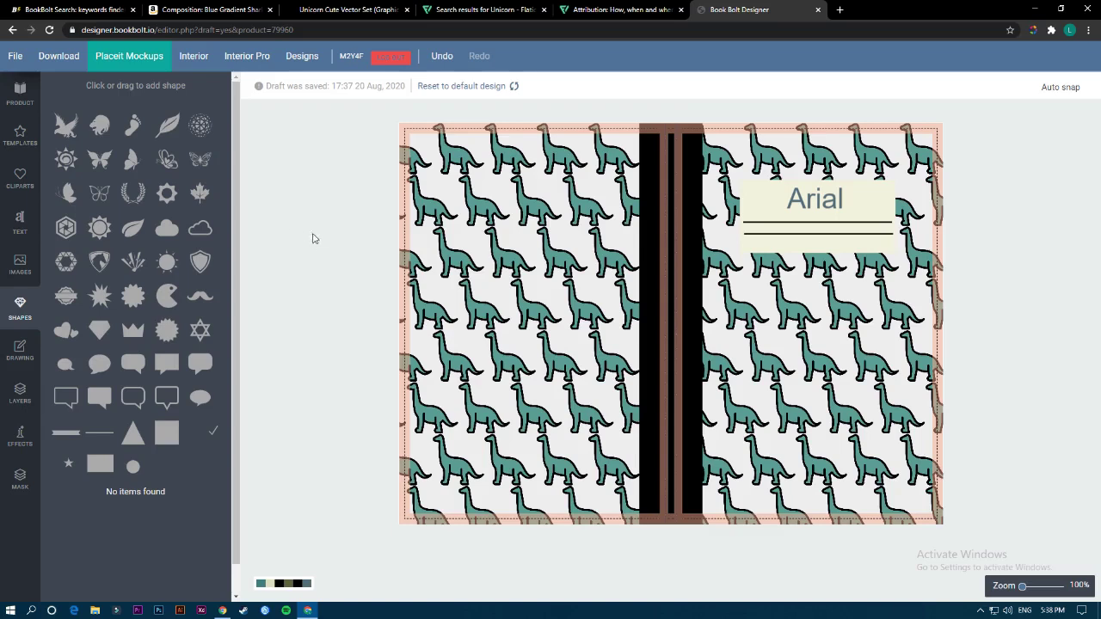
Step: Save the cover to My Designs as a new design, 6x9_BW_120-front
click(15, 56)
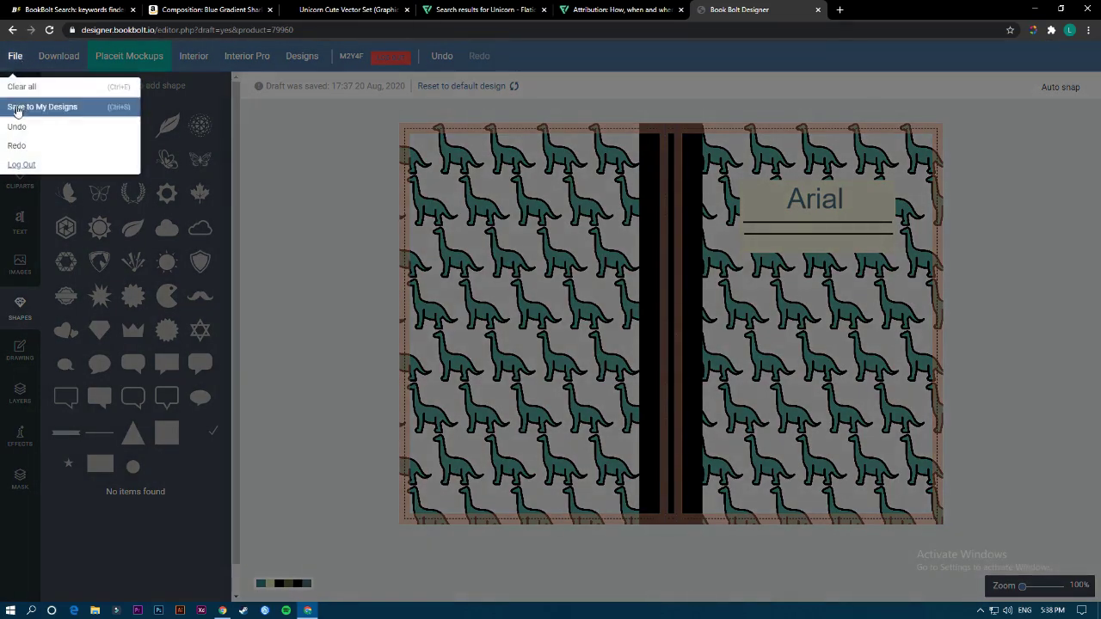
click(49, 107)
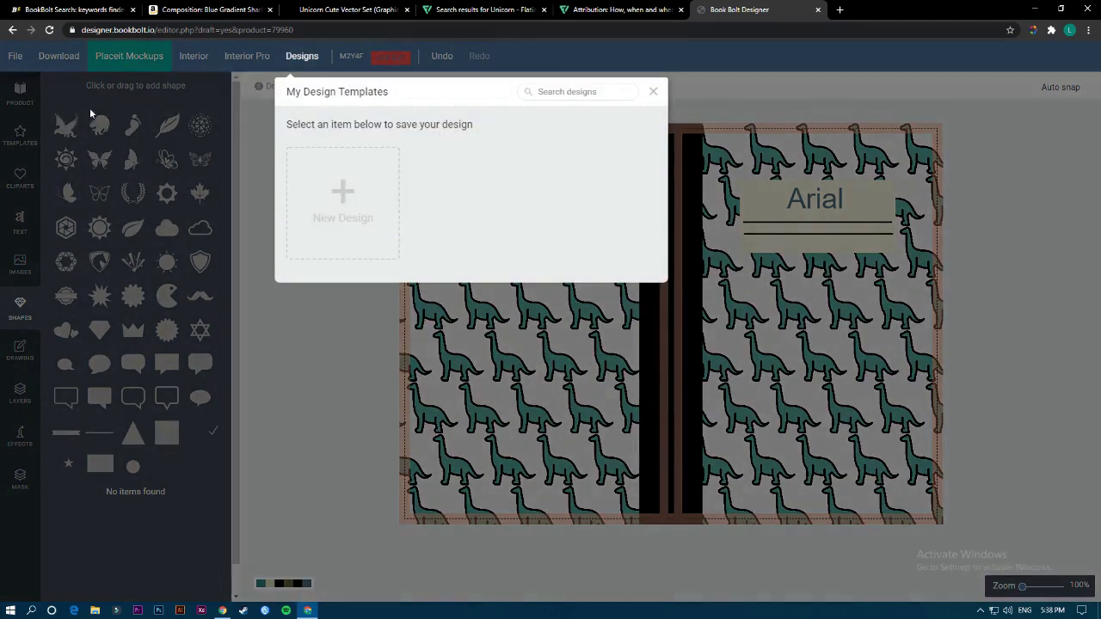
click(341, 205)
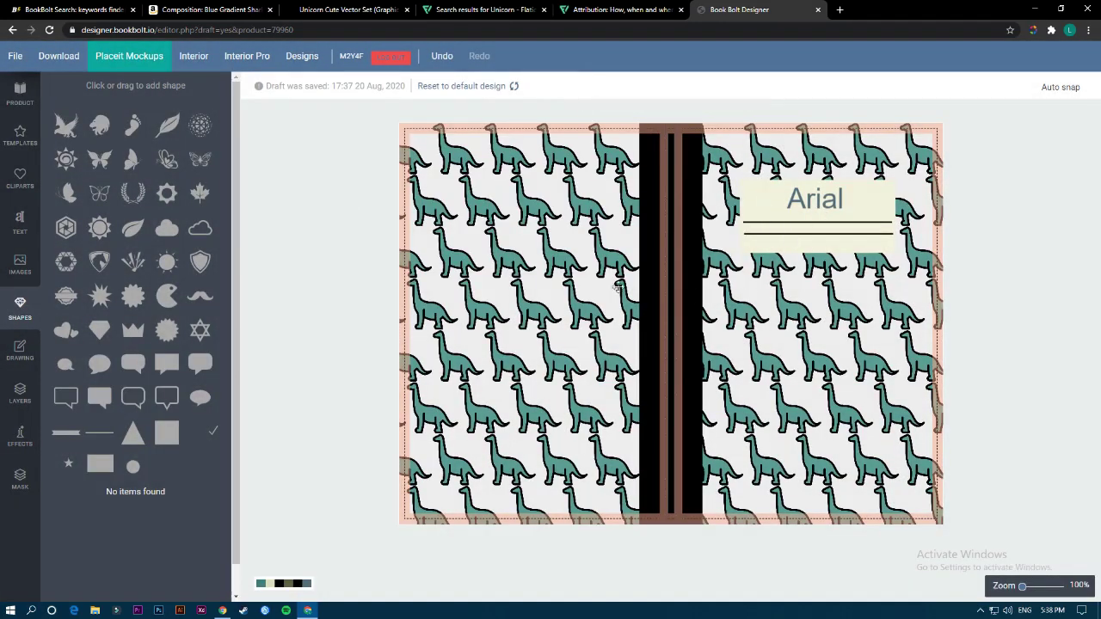
Step: Check the saved design in the Designs list, then show the Product settings
click(308, 59)
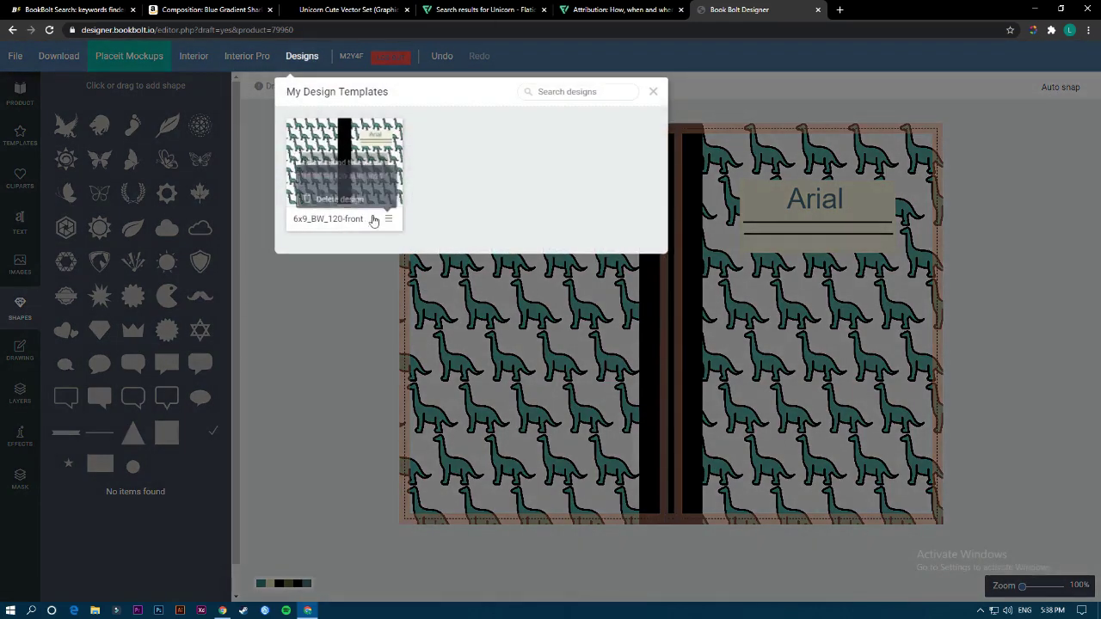
click(383, 218)
click(357, 346)
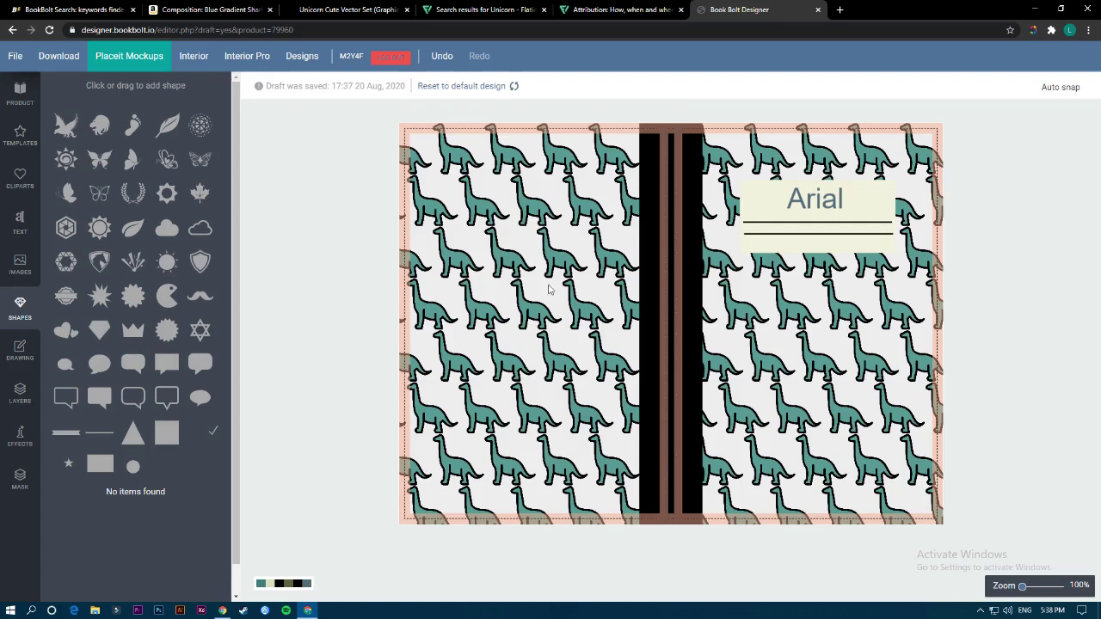
click(19, 93)
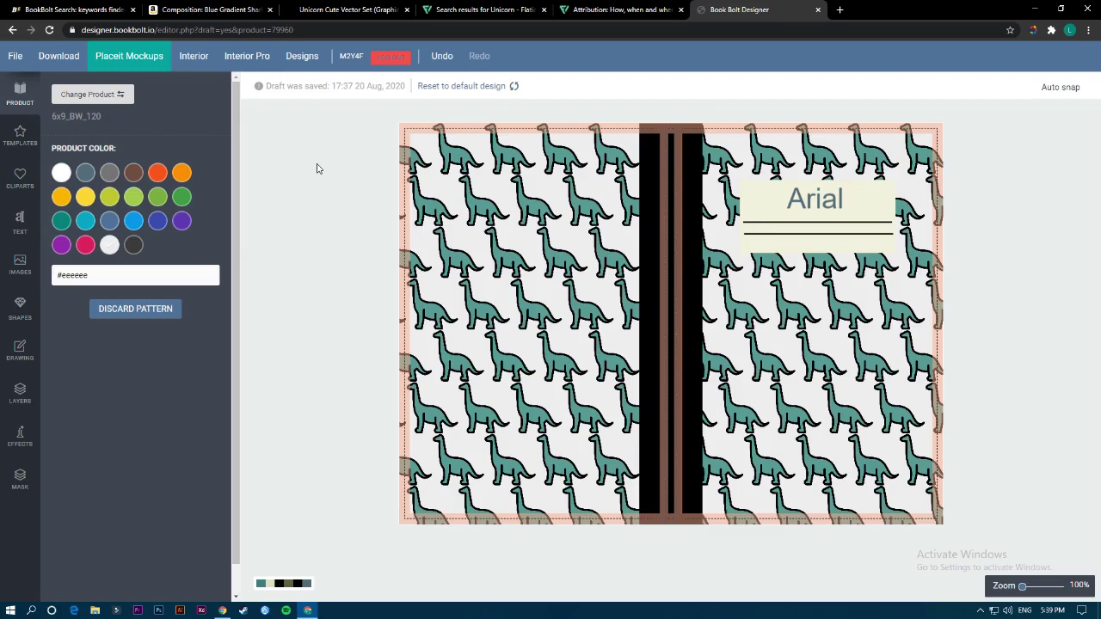
Step: Change the product to an 8.5 x 11 in trim with white paper and 120 pages
click(122, 100)
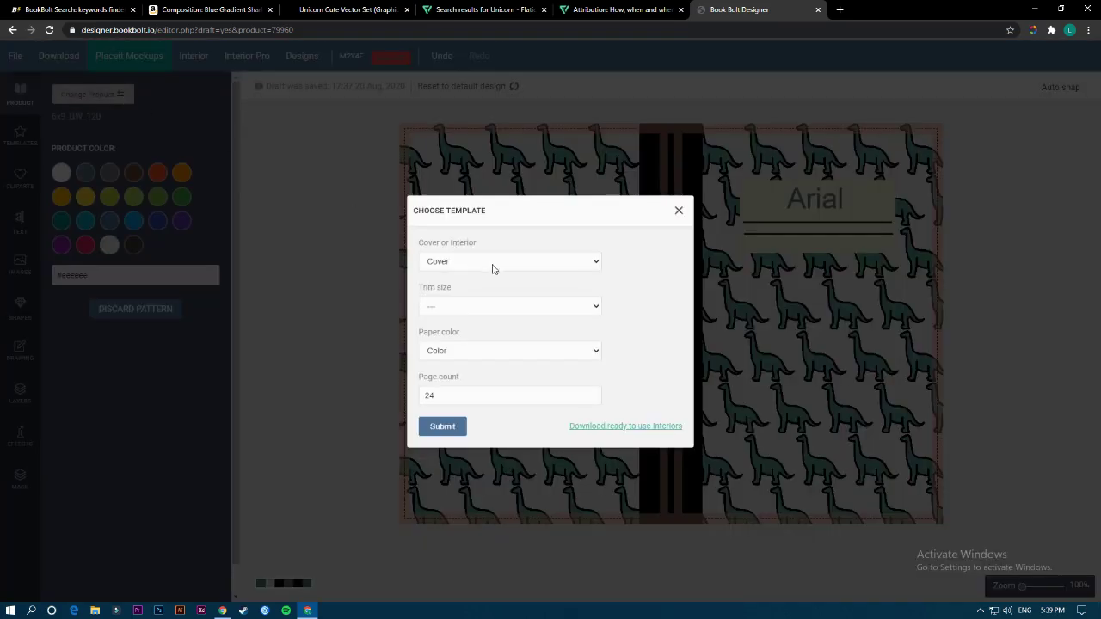
click(484, 307)
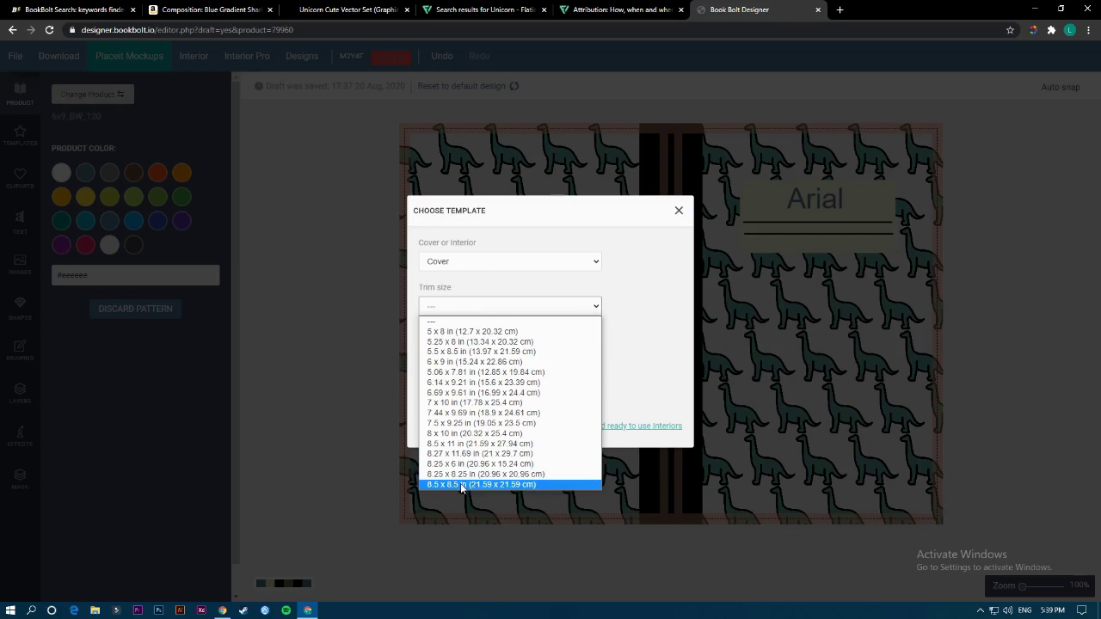
click(466, 443)
click(456, 354)
click(456, 374)
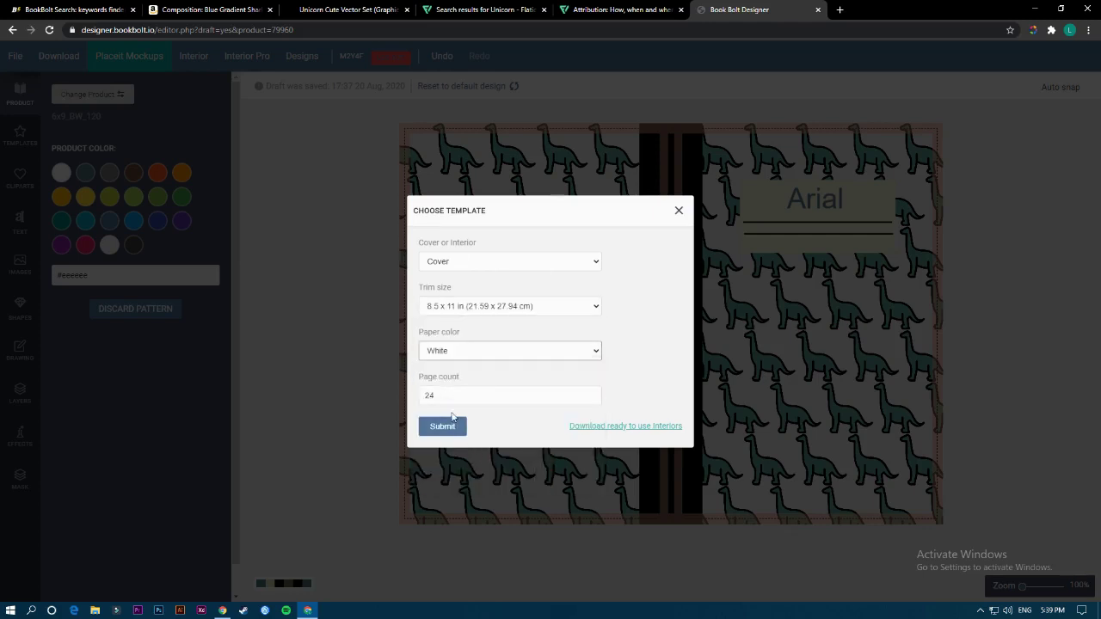
key(Tab)
text(120)
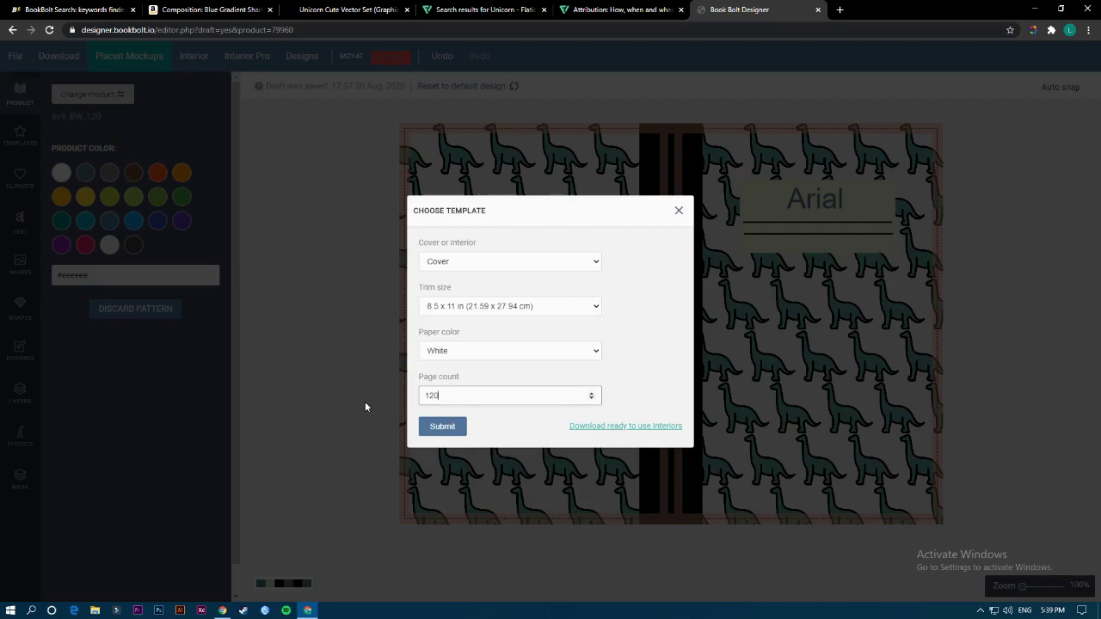
click(450, 426)
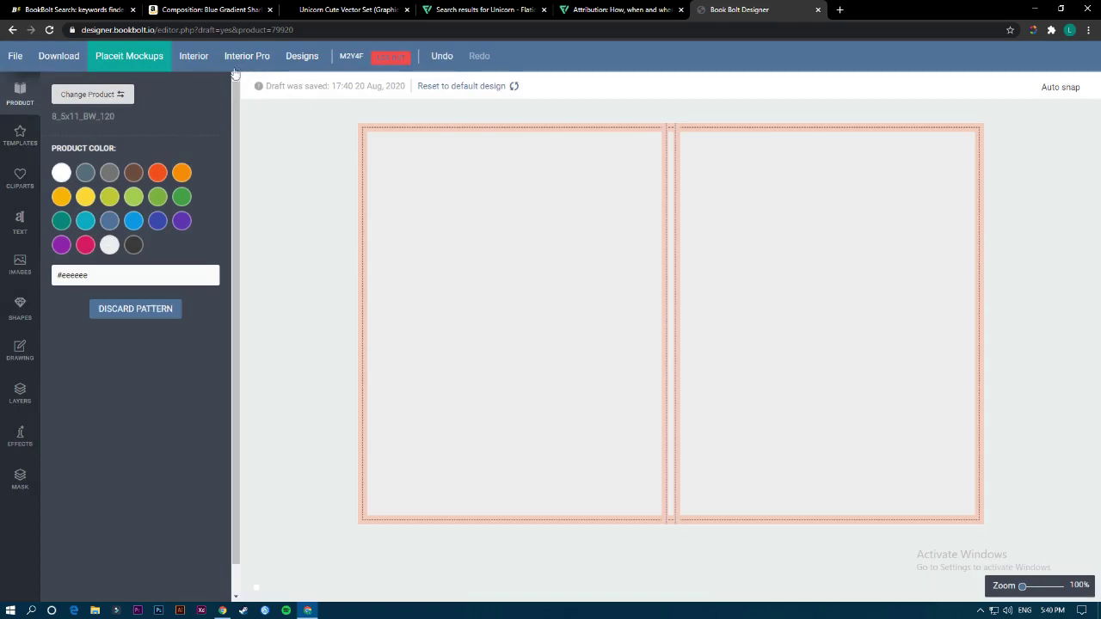
click(302, 57)
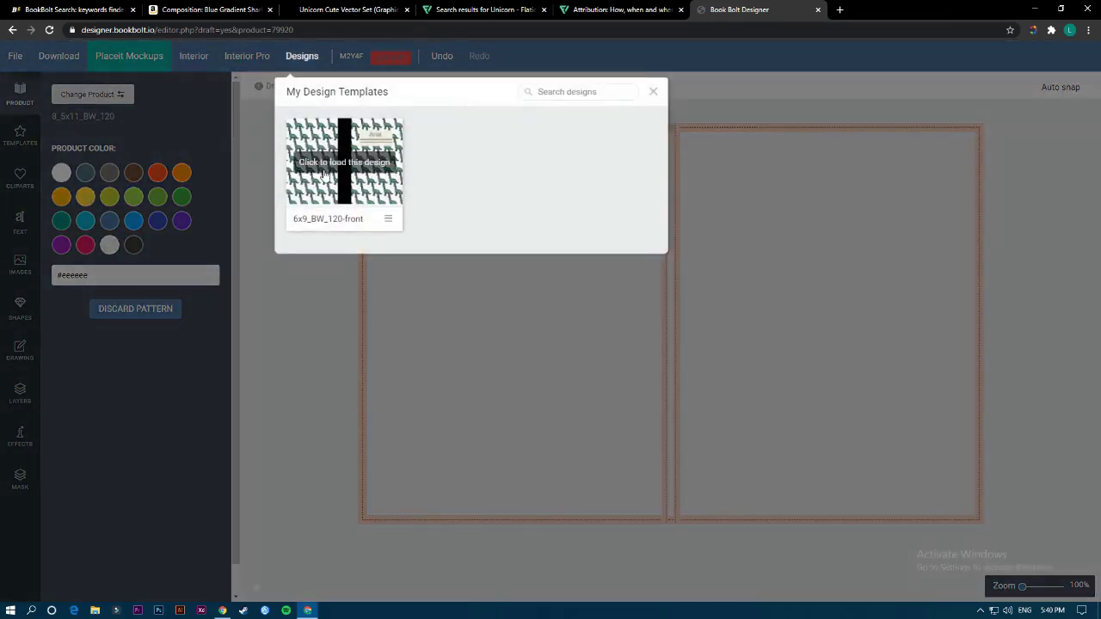